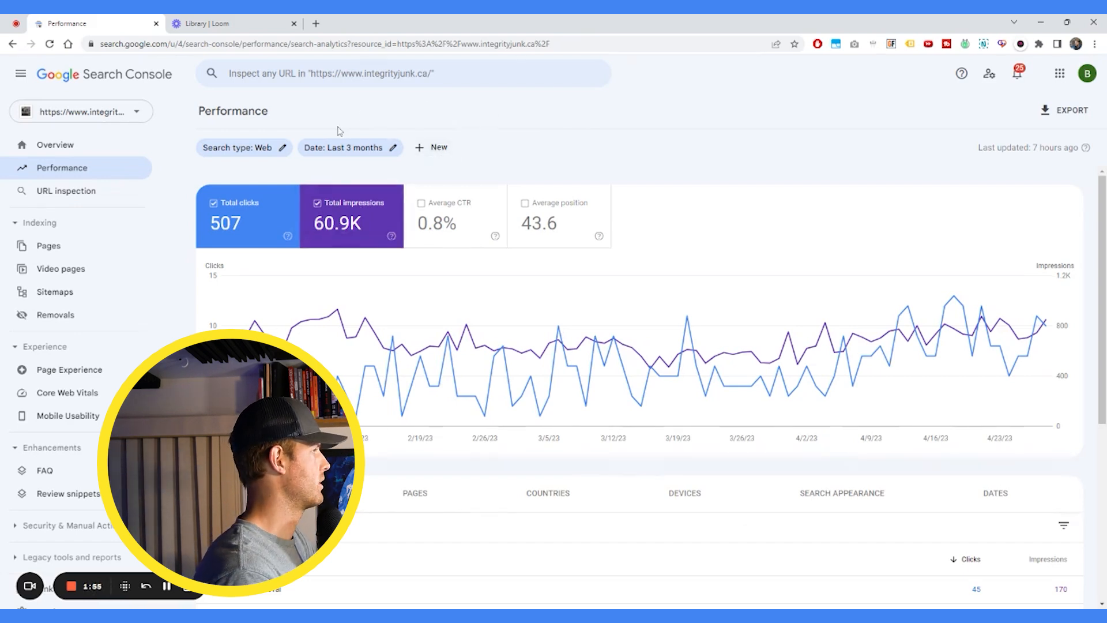
View the search type's filter and comparison options, and apply the Web search type to the performance report.
left_click(277, 151)
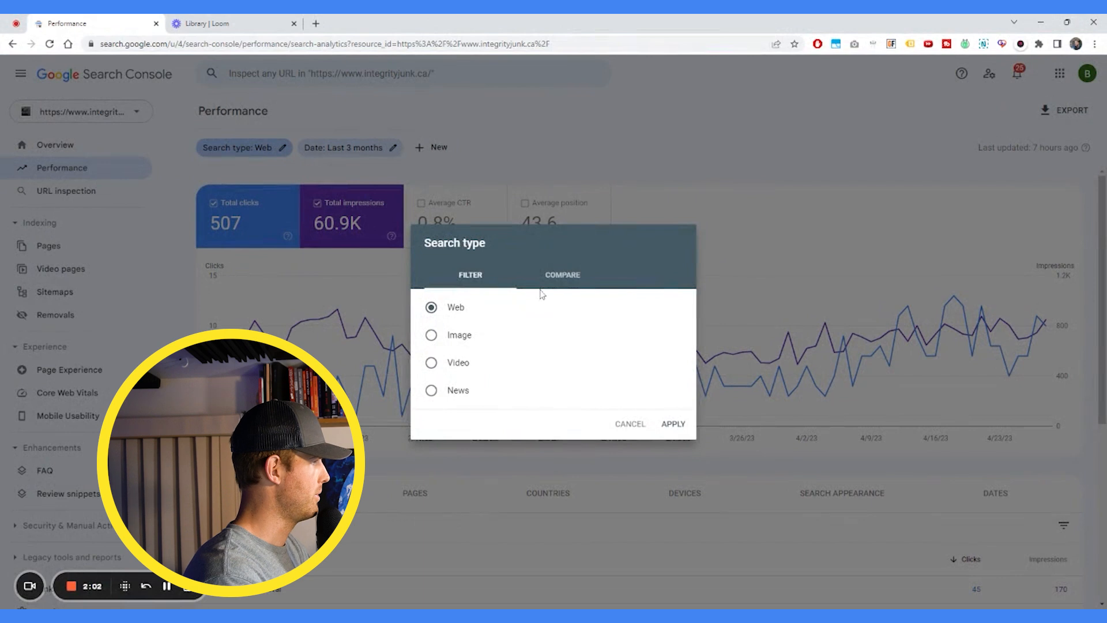
left_click(562, 276)
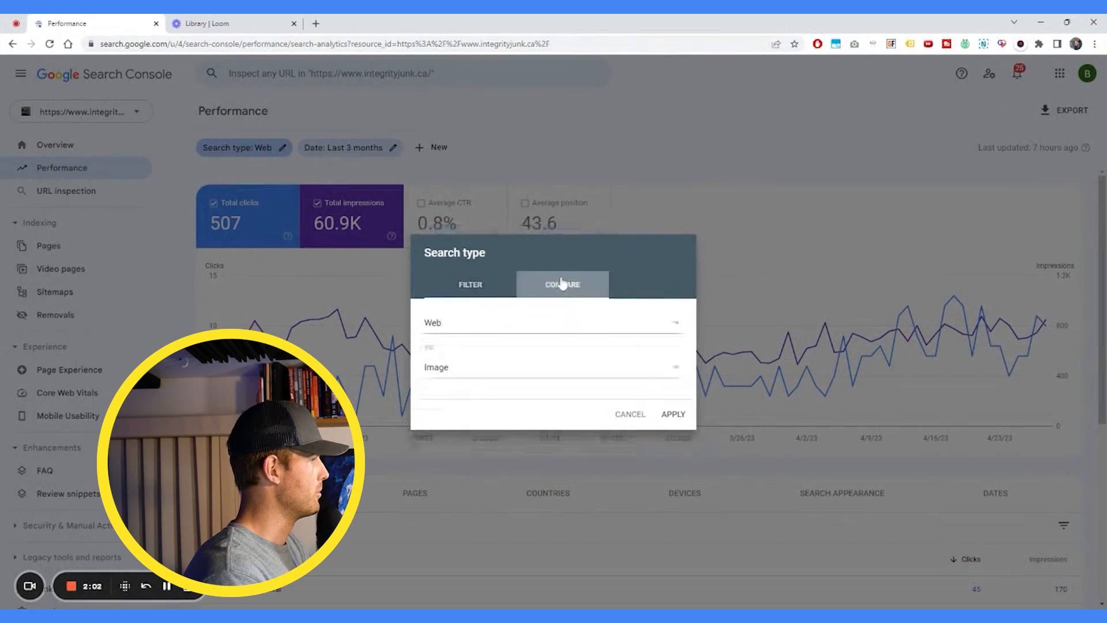
left_click(474, 285)
left_click(674, 424)
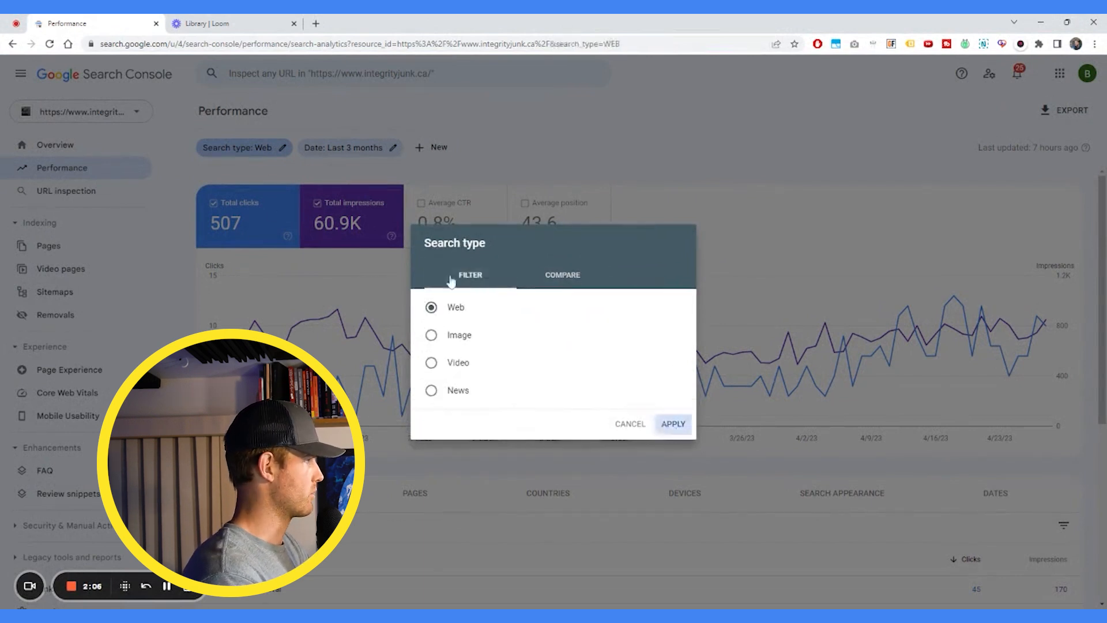
Review the date range options, including the last 16 months, and apply the last 3 months to the report.
left_click(355, 149)
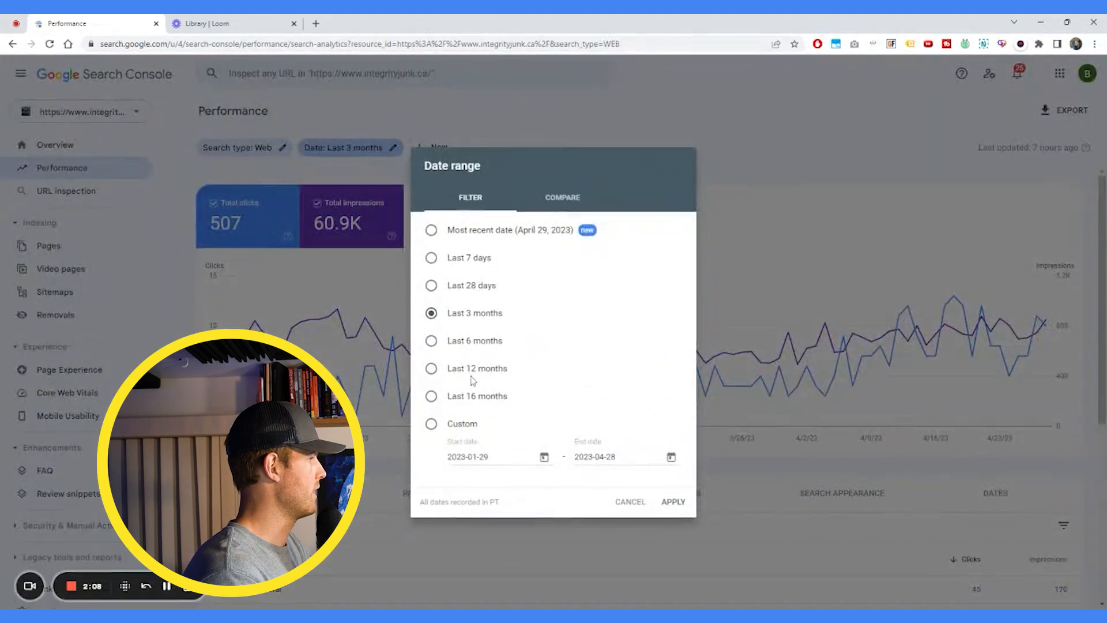
left_click(434, 401)
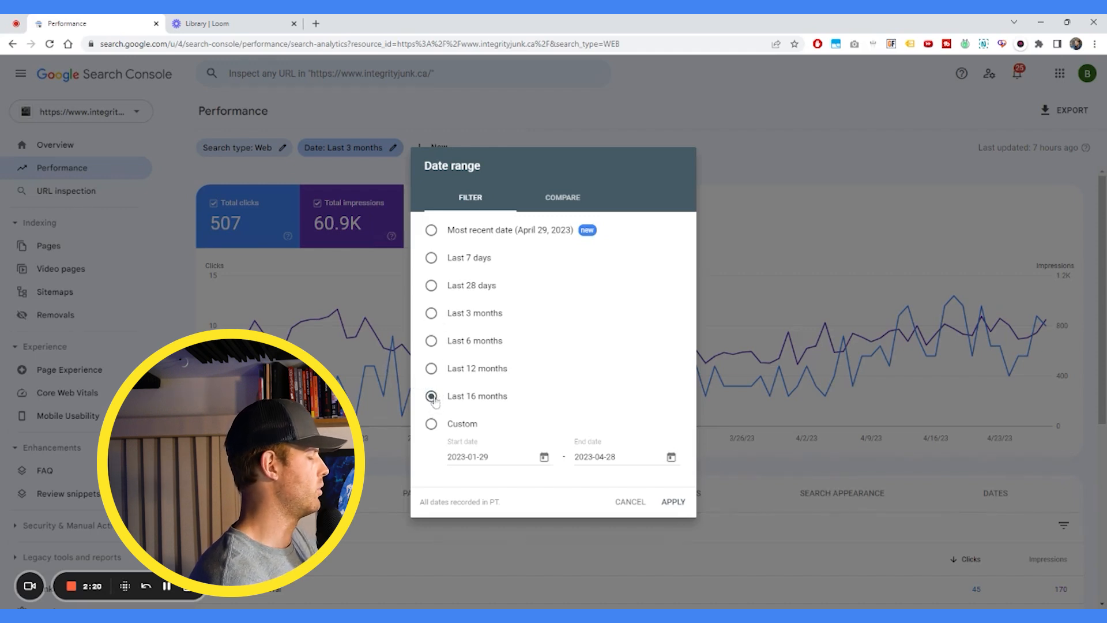
left_click(431, 314)
left_click(673, 502)
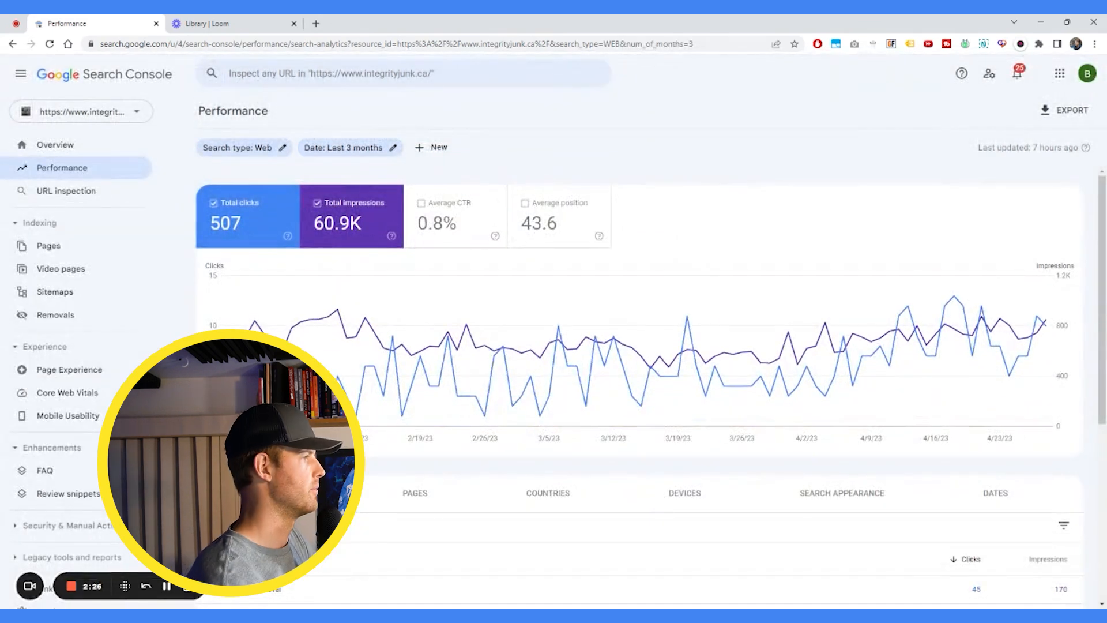
Show average position in the performance chart and filter the report to the country Canada.
left_click(548, 211)
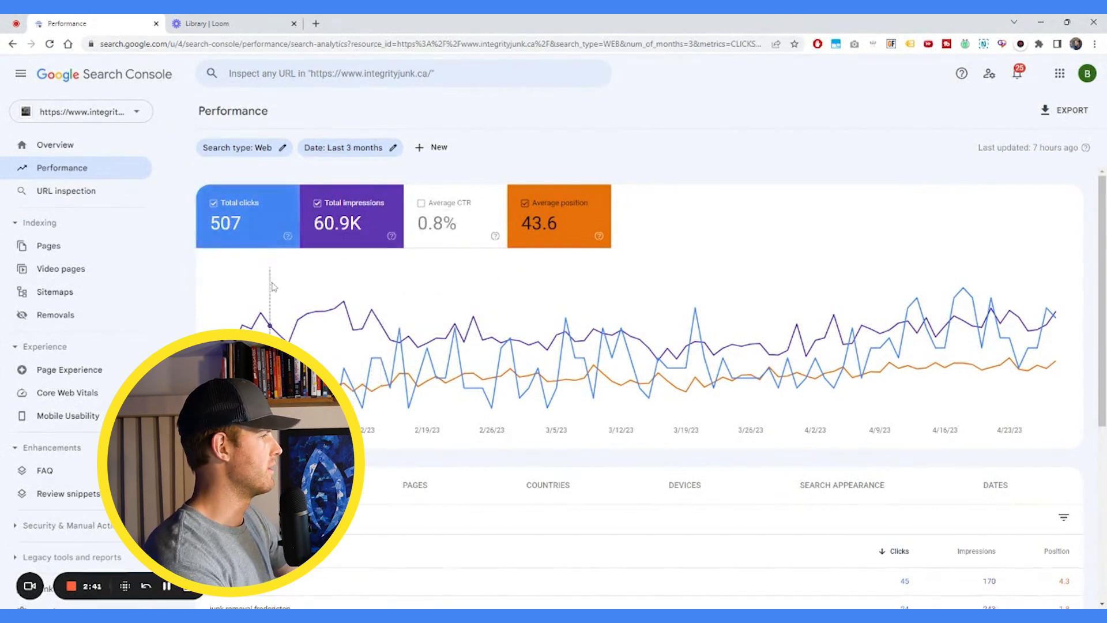
mouse_move(278, 294)
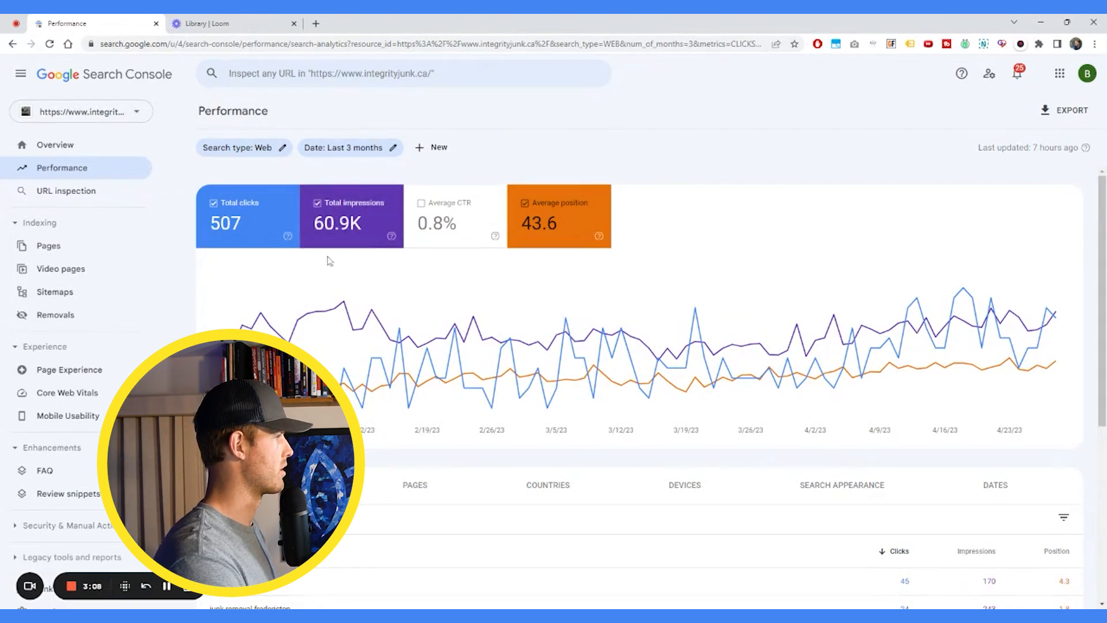
left_click(435, 149)
left_click(454, 214)
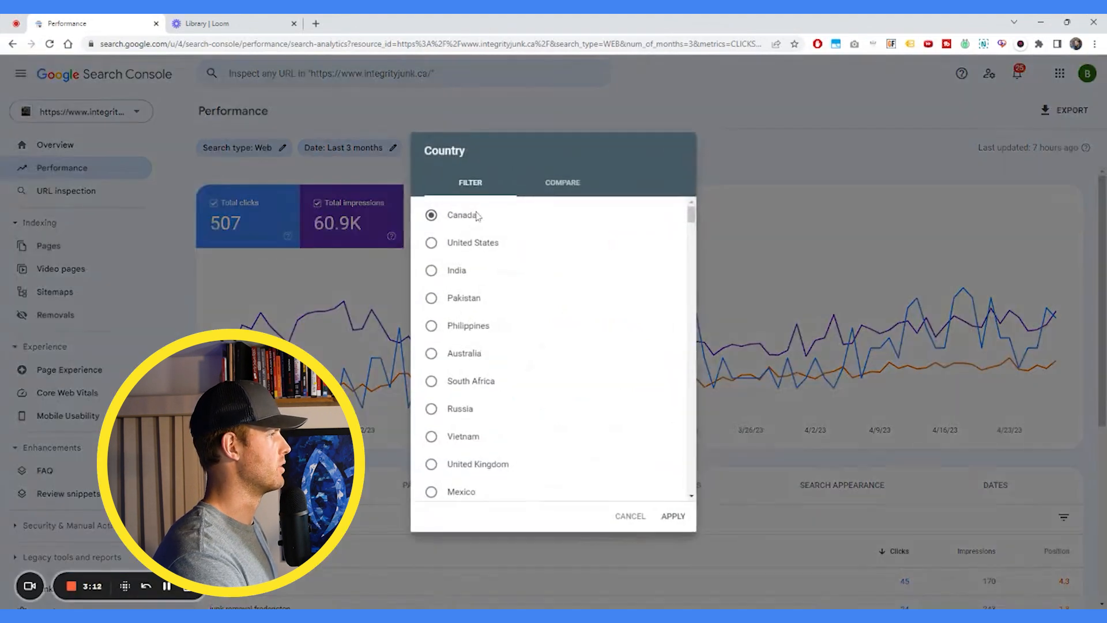
left_click(673, 516)
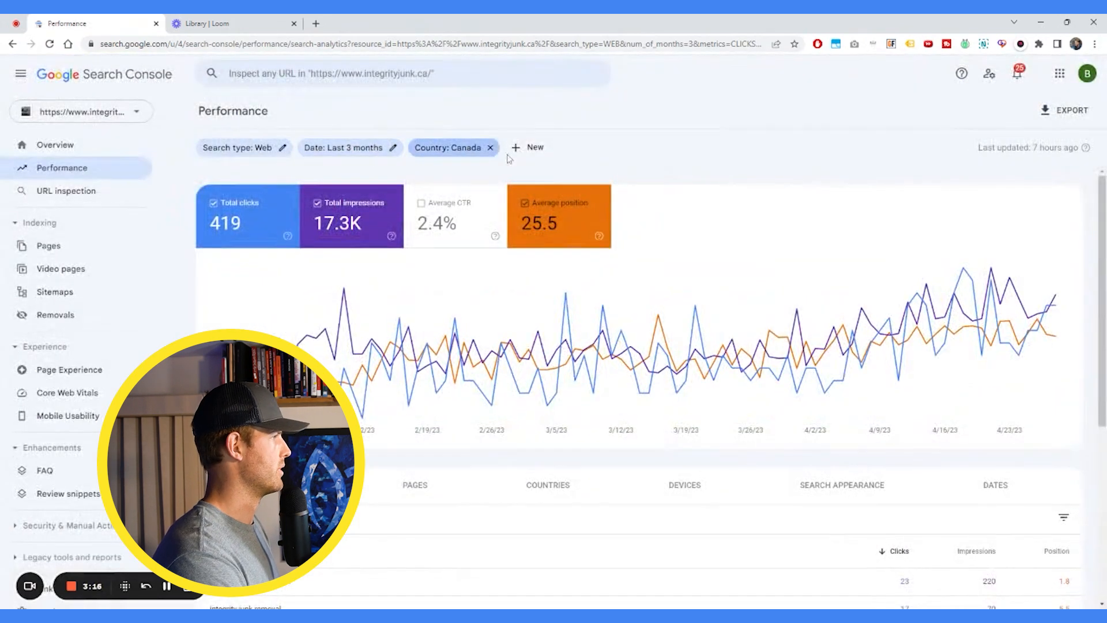
left_click(453, 151)
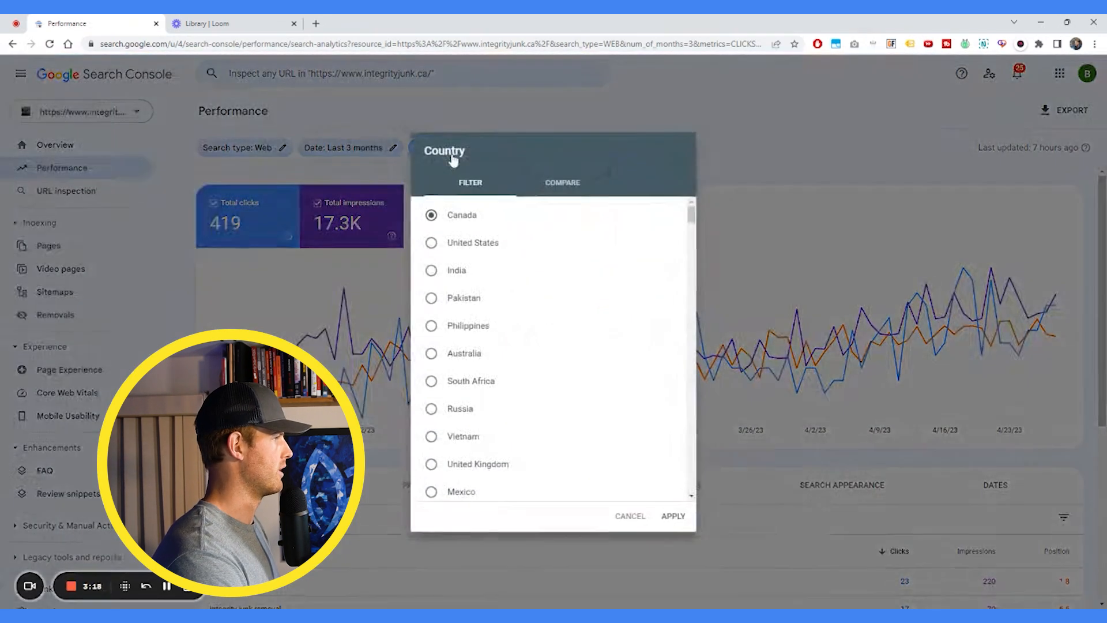
left_click(595, 120)
Filter the report to queries containing "junk removal" and remove that query filter again.
left_click(526, 149)
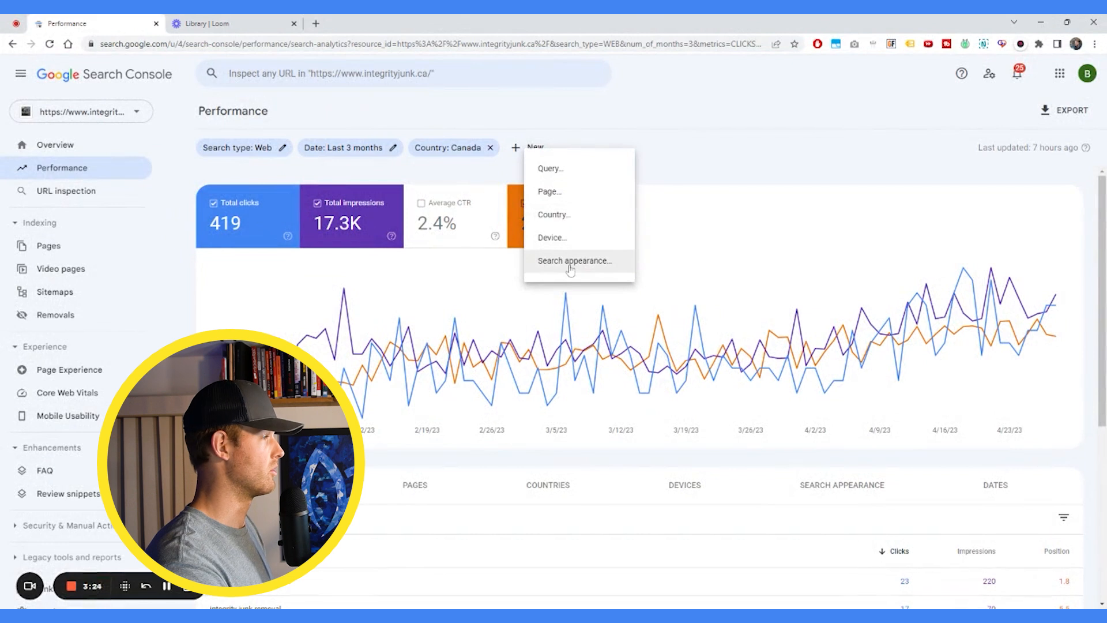
left_click(559, 169)
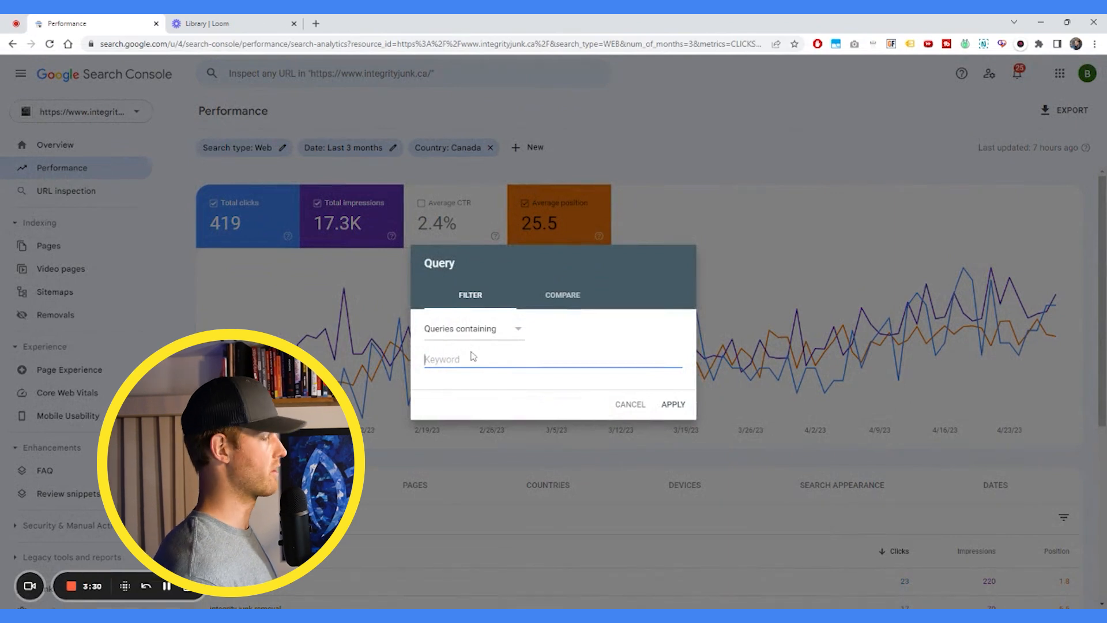
type("junk removal")
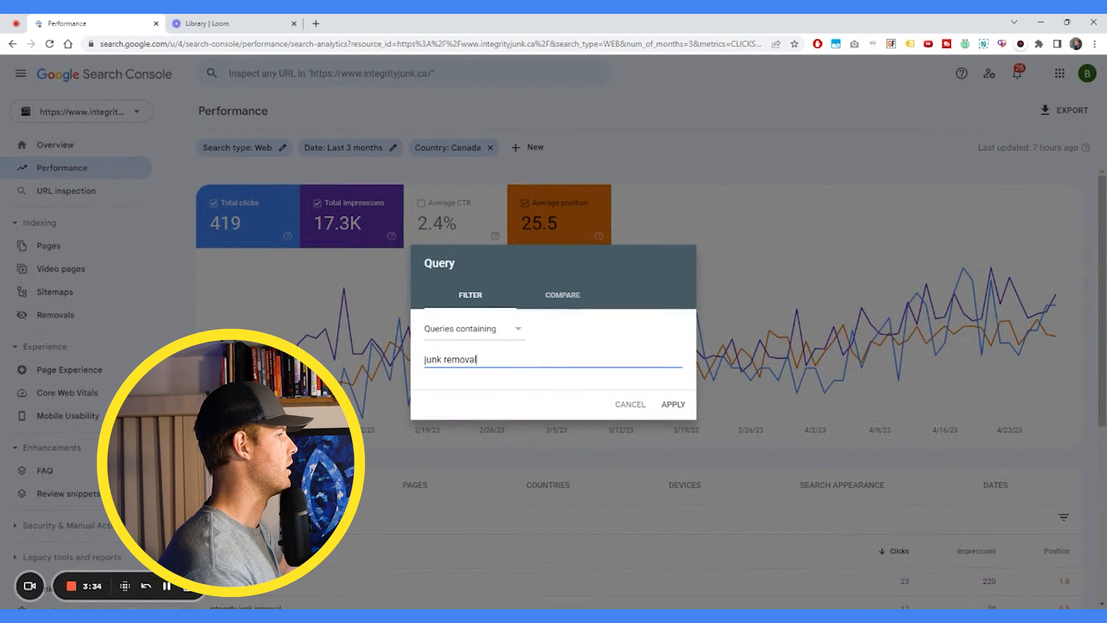
left_click(675, 405)
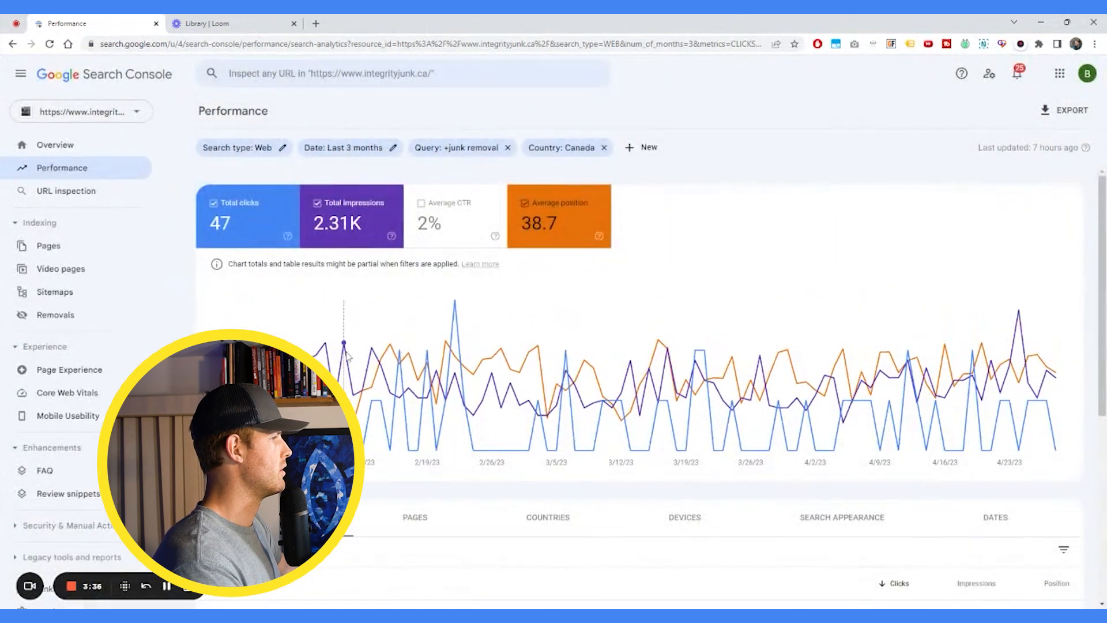
scroll(344, 367, "down", 1)
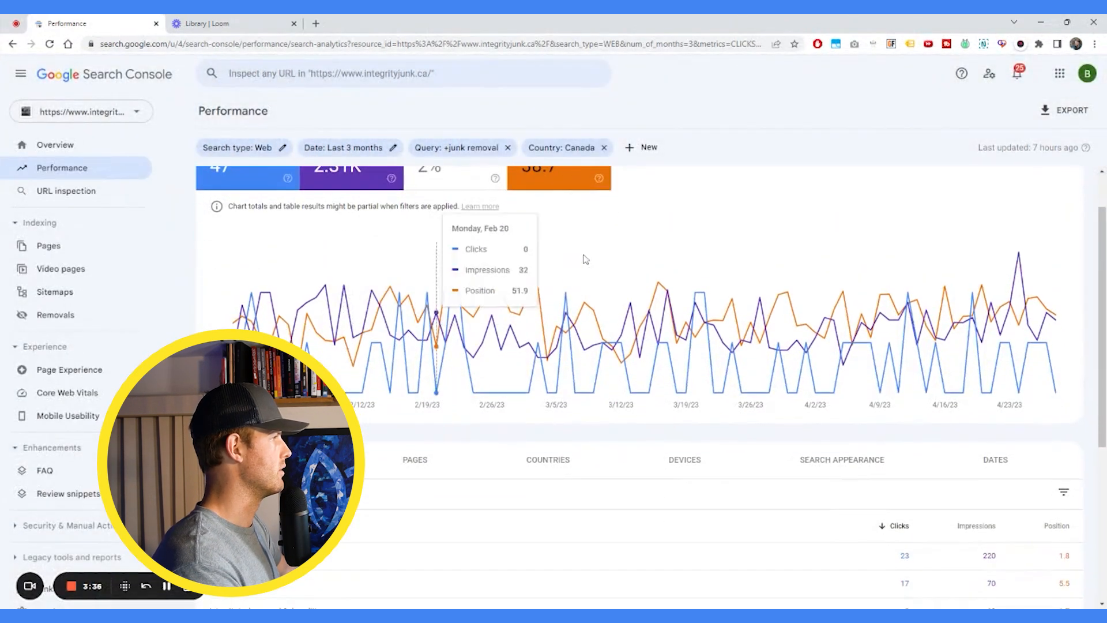
left_click(508, 147)
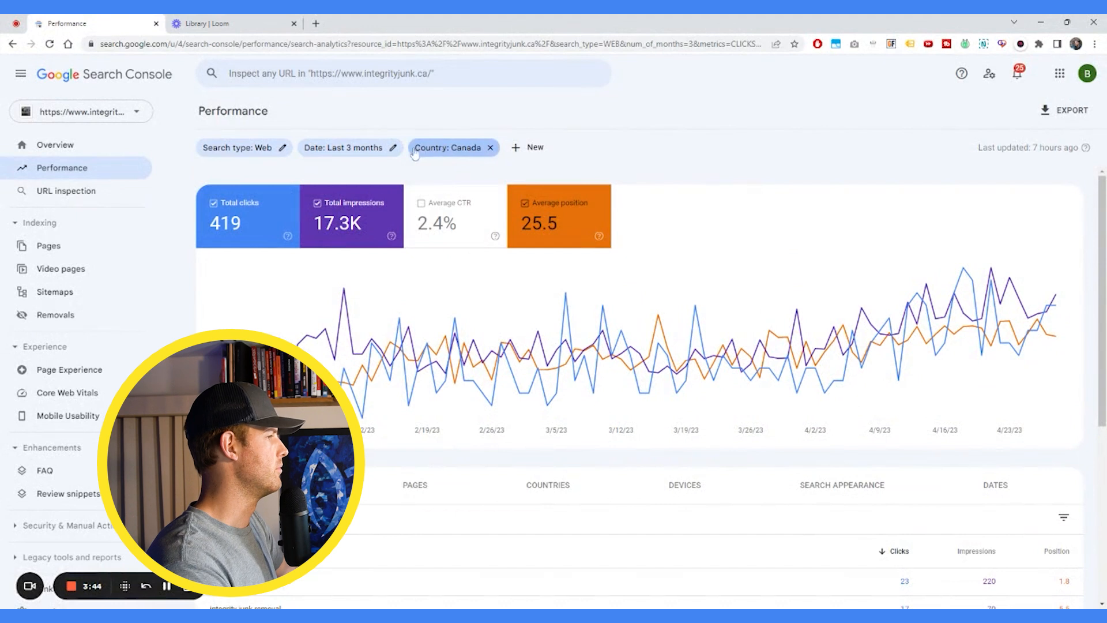
scroll(323, 270, "down", 1)
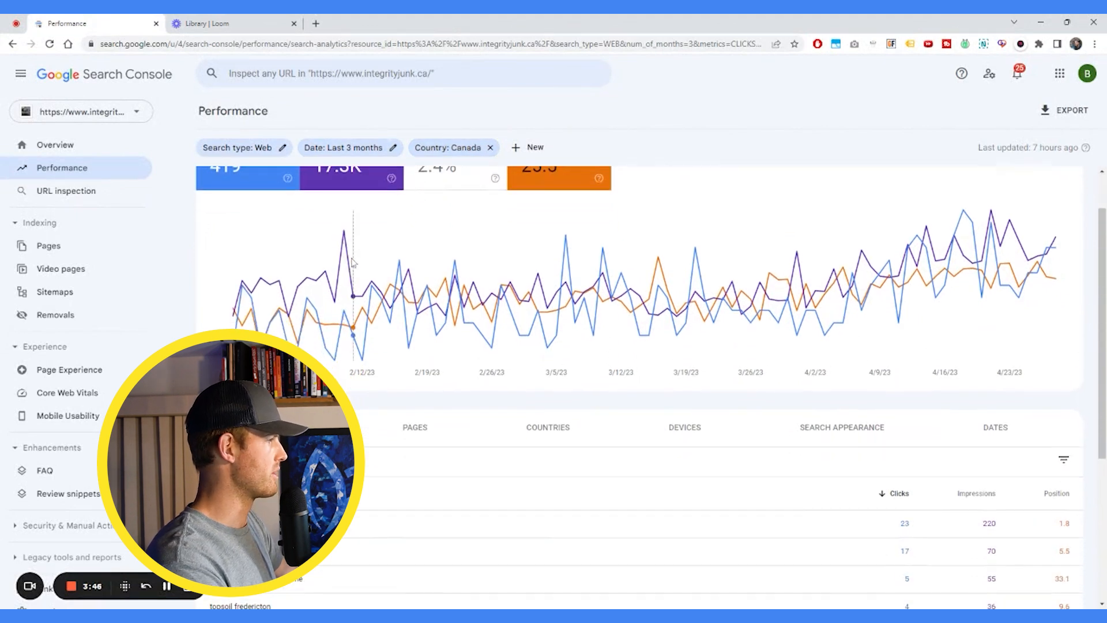
scroll(375, 185, "up", 1)
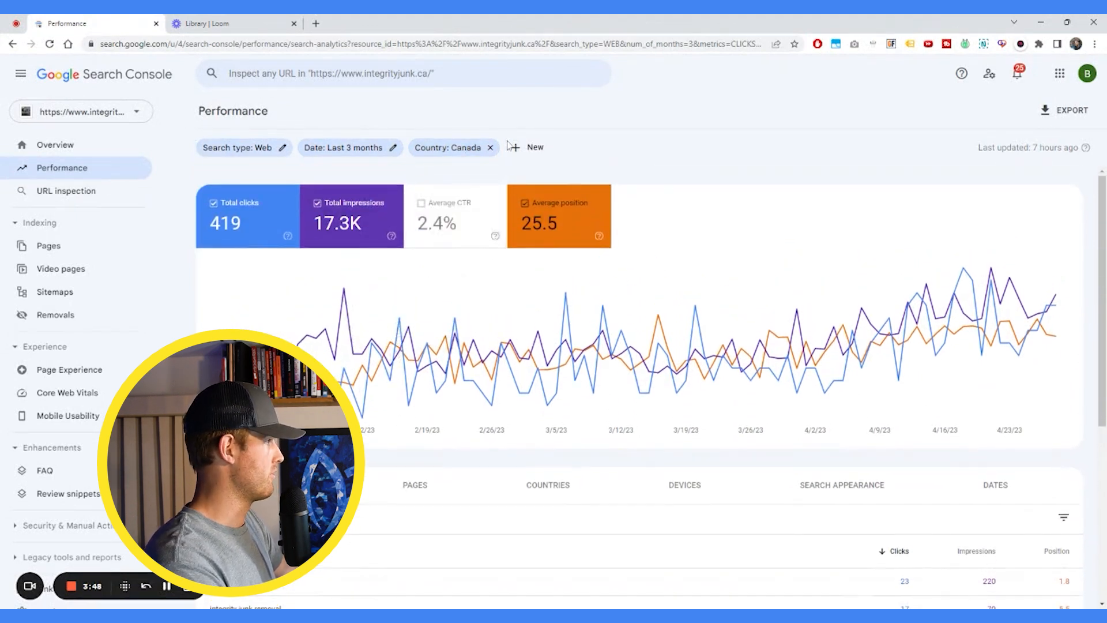
Sort the top queries by impressions, highest first, to examine which searches show the site most.
scroll(403, 231, "down", 5)
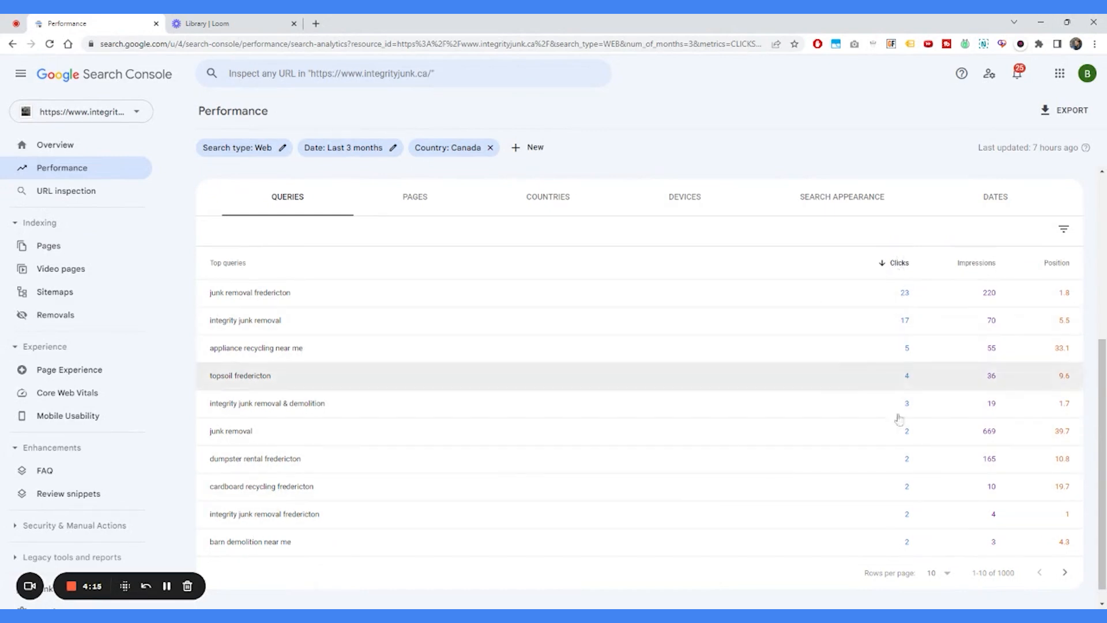
left_click(975, 264)
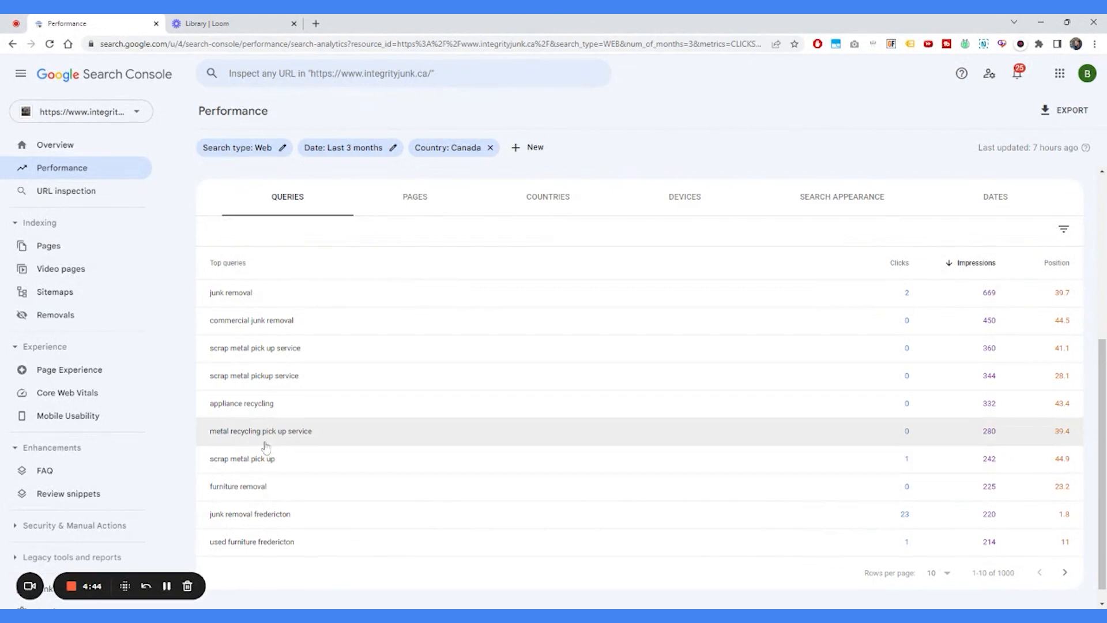
scroll(231, 479, "down", 1)
scroll(494, 342, "up", 4)
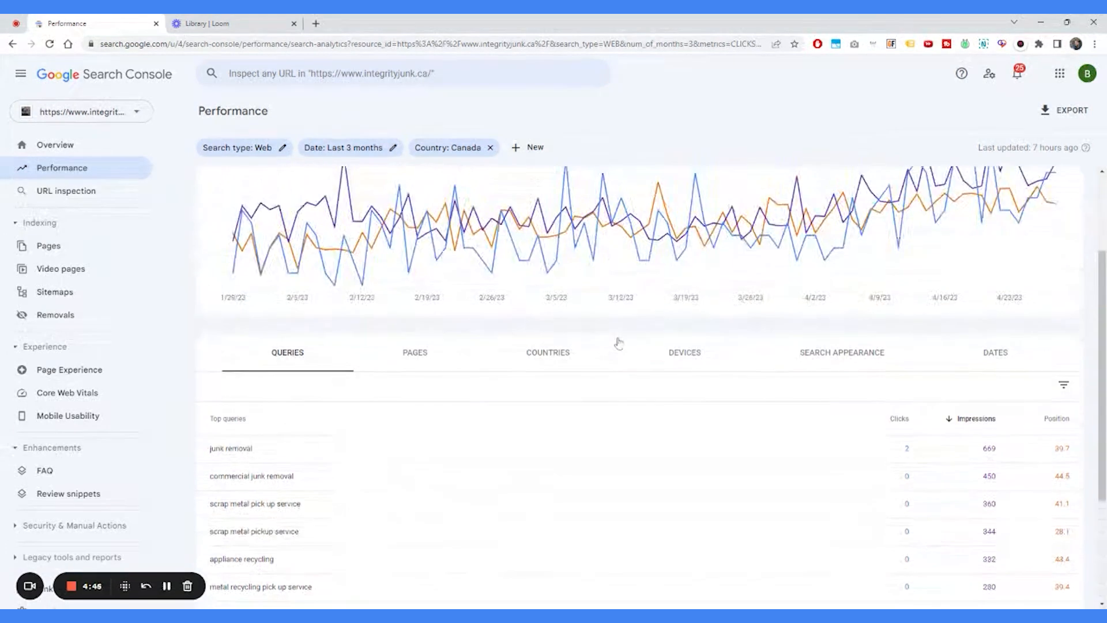
Sort the top queries by position, lowest value first, and examine the best-ranking searches.
scroll(363, 329, "down", 2)
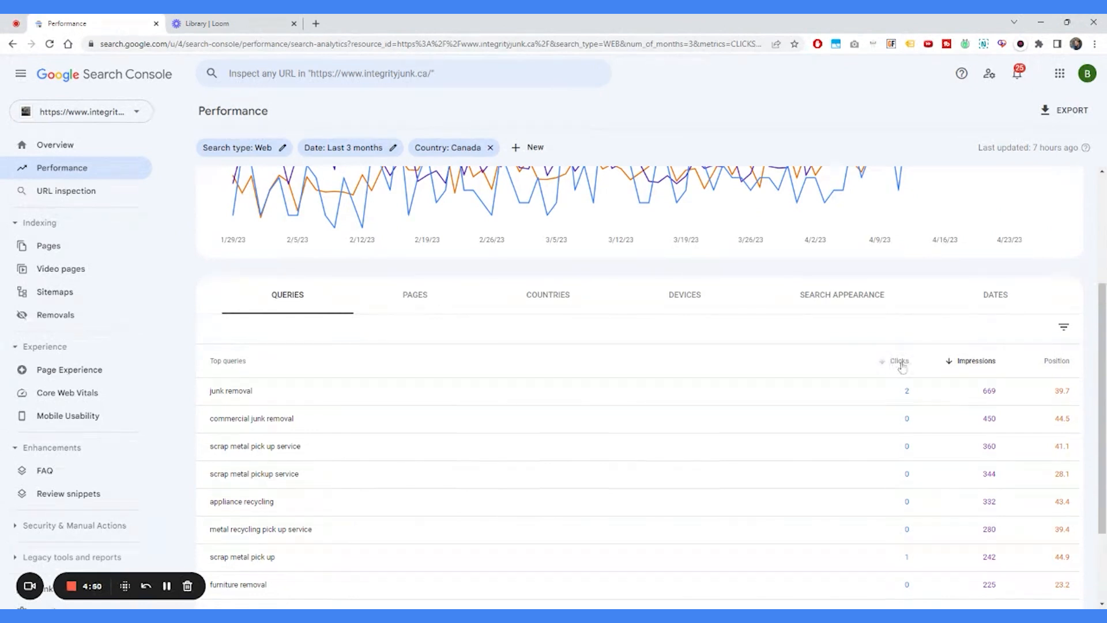
left_click(1056, 361)
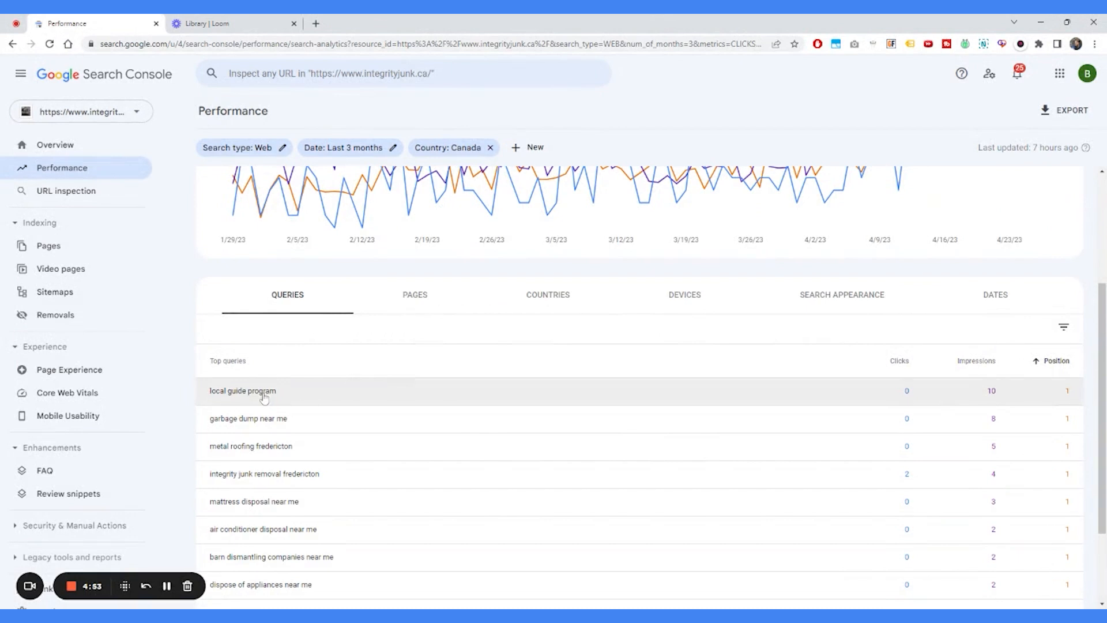
scroll(265, 386, "down", 2)
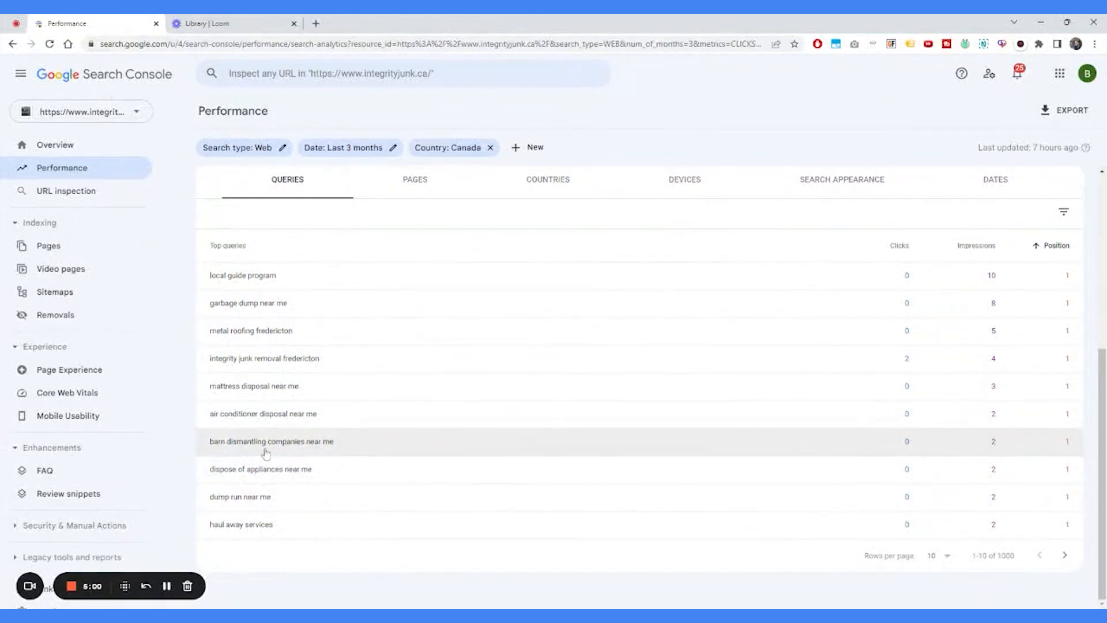
scroll(266, 453, "up", 1)
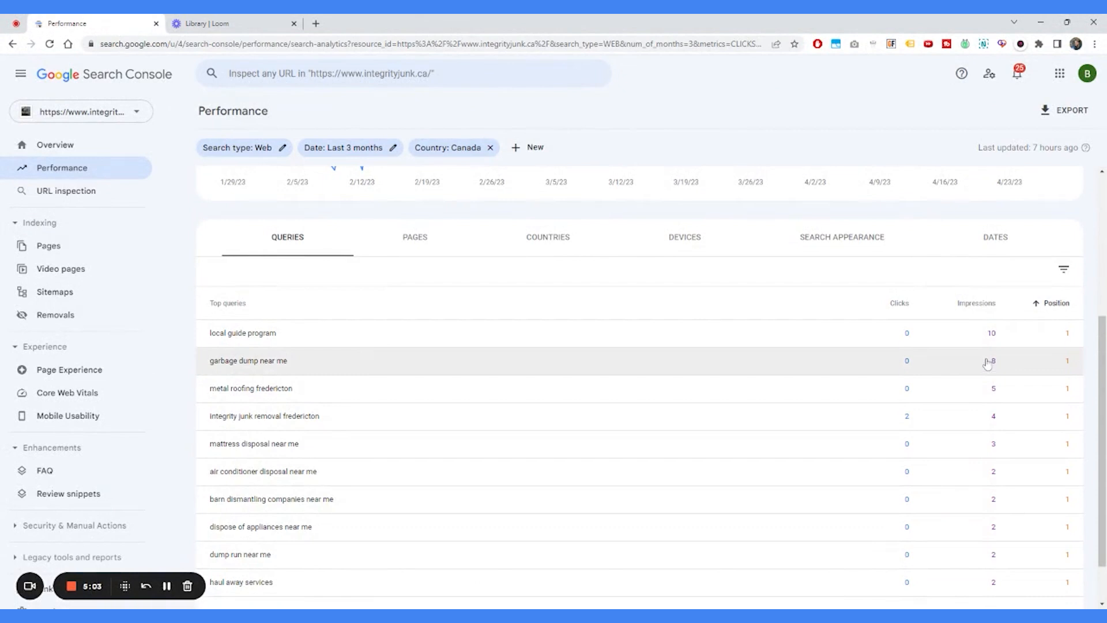
scroll(258, 524, "down", 1)
scroll(335, 492, "up", 3)
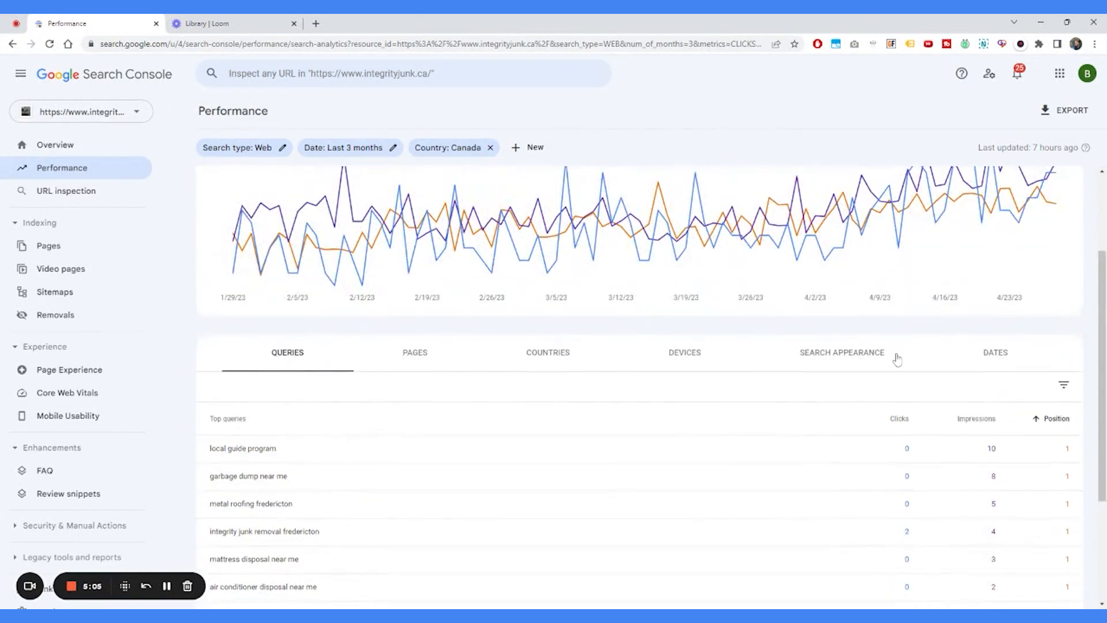
scroll(323, 335, "up", 3)
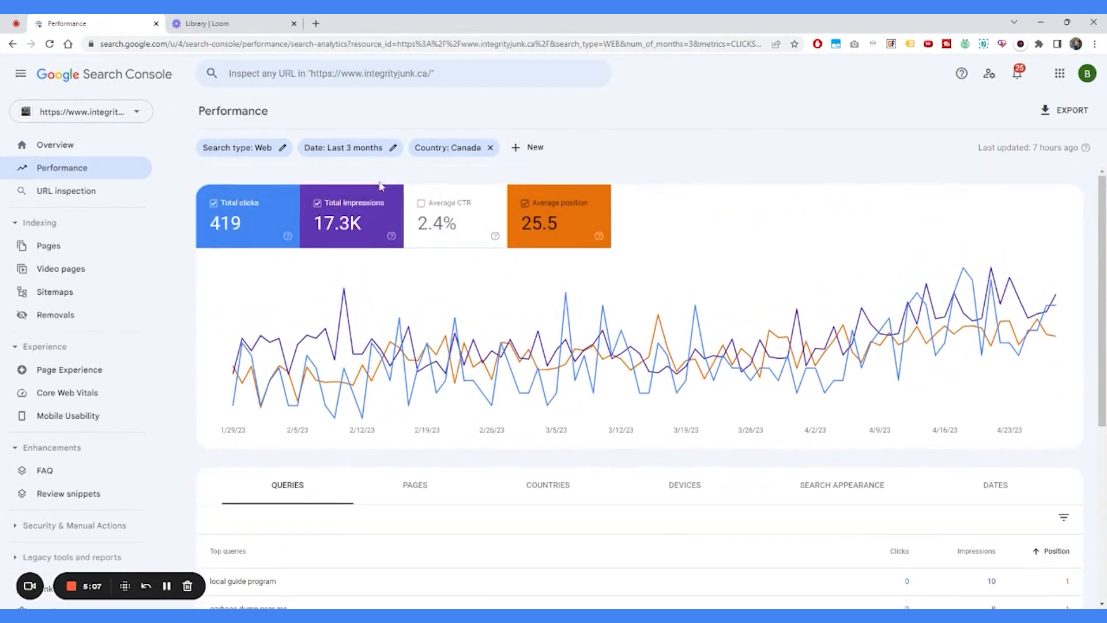
Set the report's date range to the last 16 months.
left_click(369, 148)
left_click(431, 396)
left_click(673, 502)
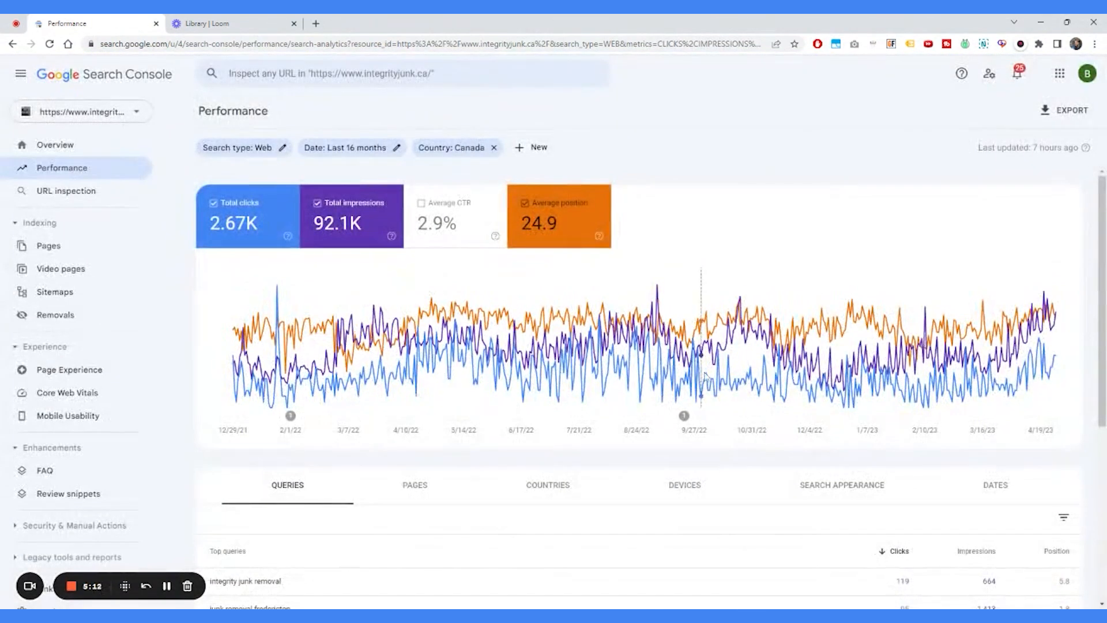
Sort the queries for the 16-month period by impressions, highest first, and compare their clicks and positions.
scroll(533, 405, "down", 2)
scroll(759, 365, "down", 2)
left_click(980, 321)
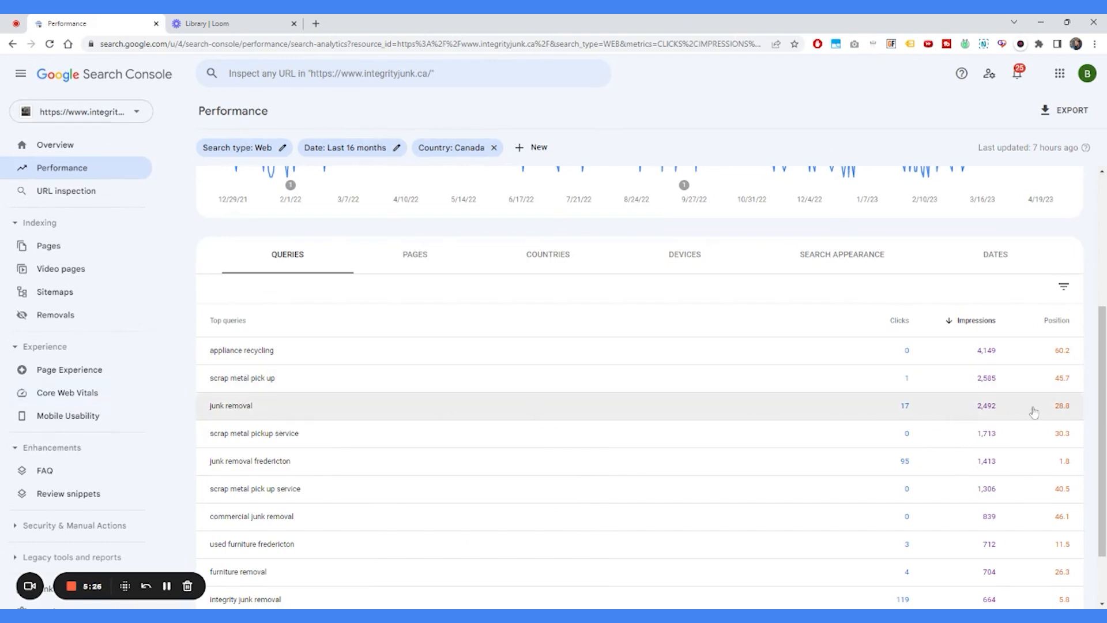
scroll(238, 417, "down", 1)
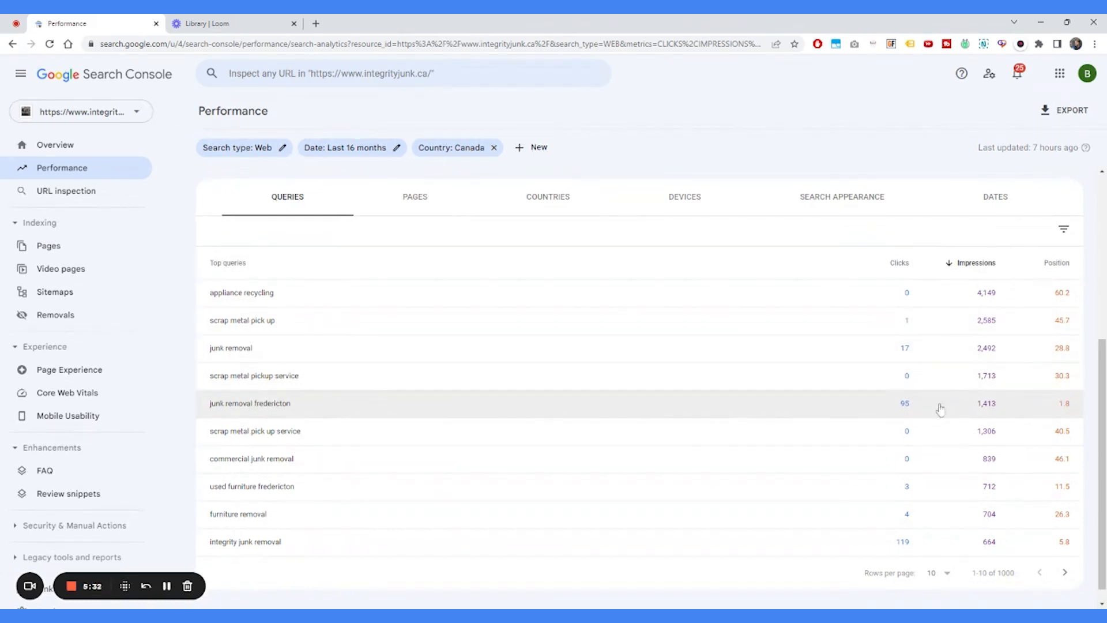
Sort the top queries by clicks, highest first, and review the list.
left_click(900, 263)
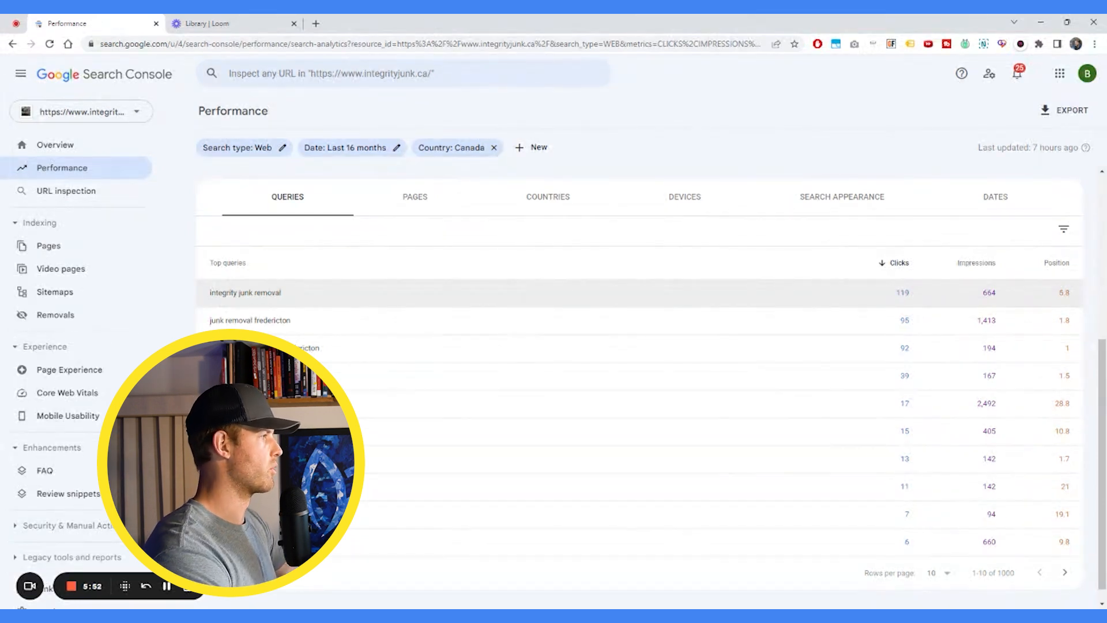
scroll(338, 298, "up", 1)
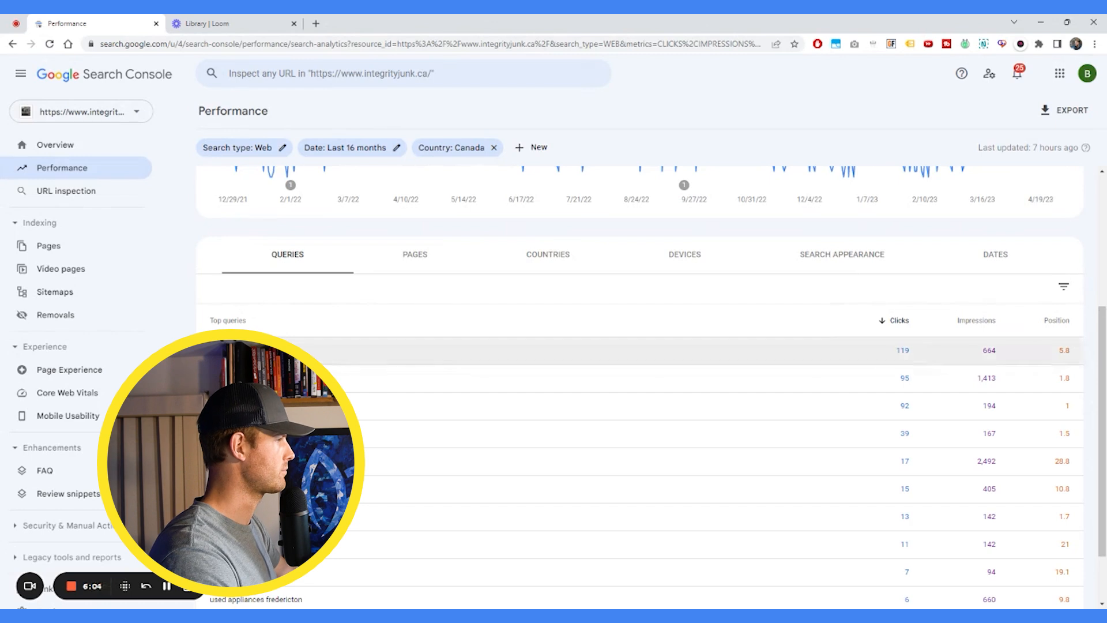
scroll(358, 375, "up", 1)
scroll(640, 381, "down", 1)
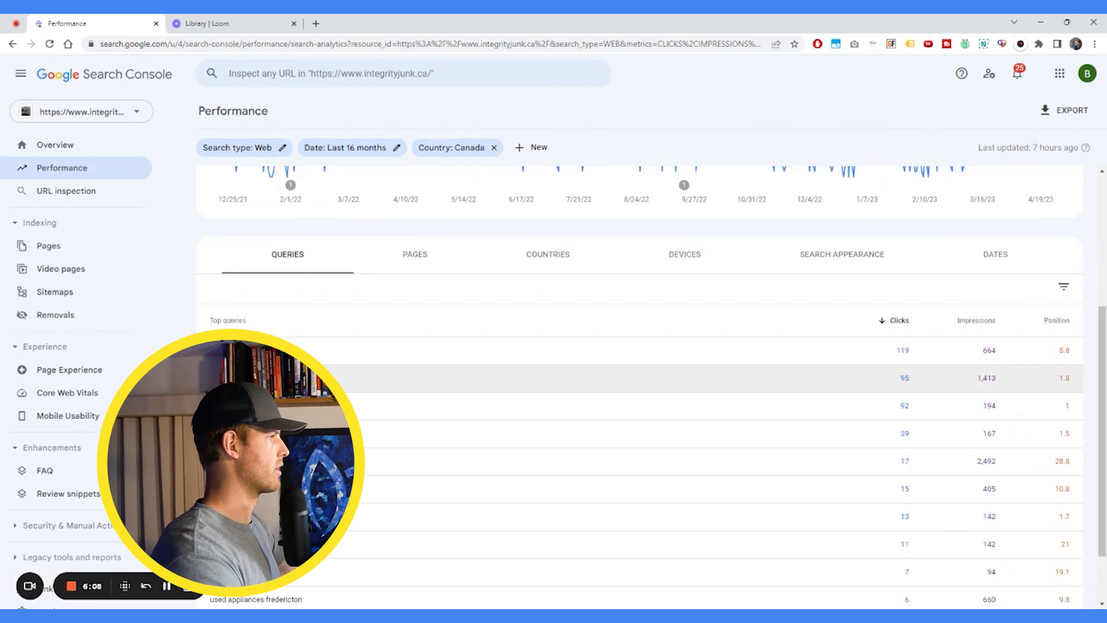
scroll(640, 387, "down", 1)
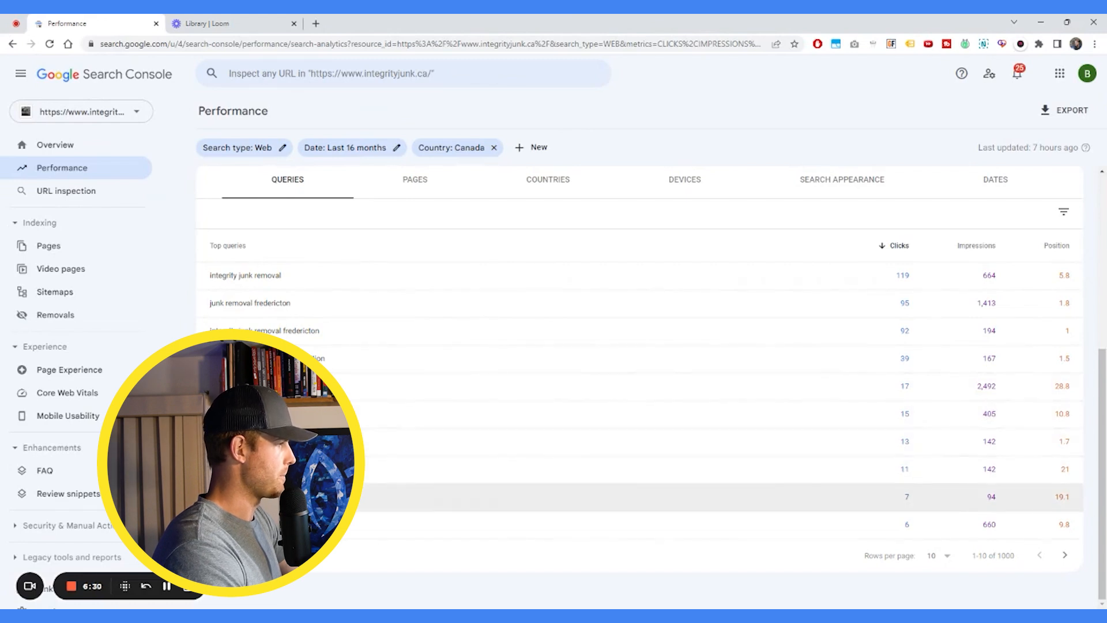
Review the second page of the top queries sorted by clicks.
left_click(1065, 556)
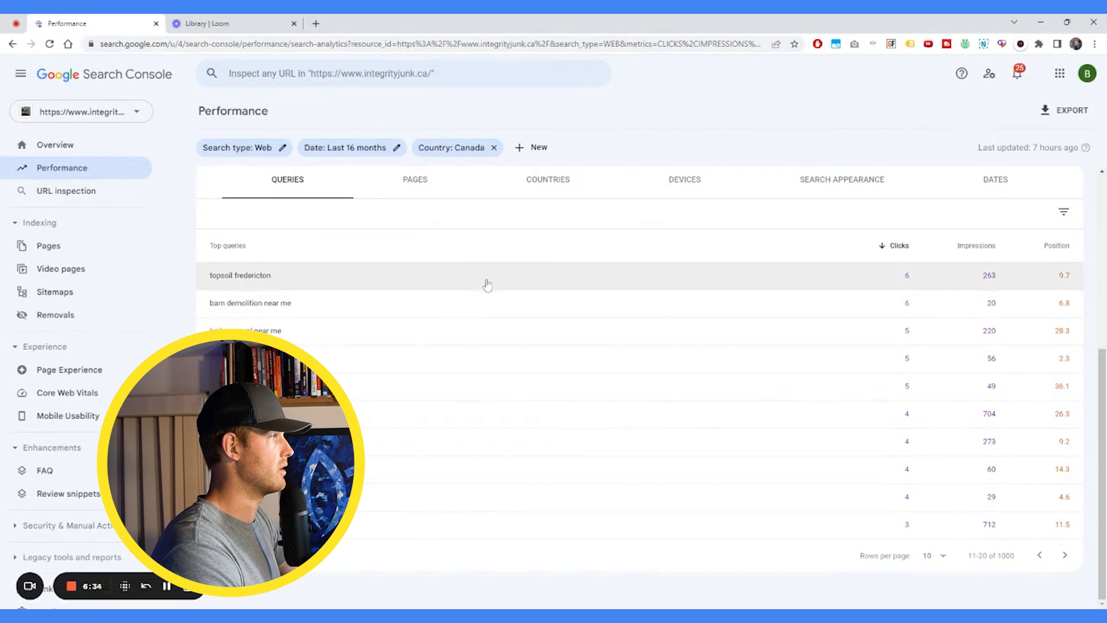
scroll(486, 450, "up", 5)
scroll(486, 414, "down", 4)
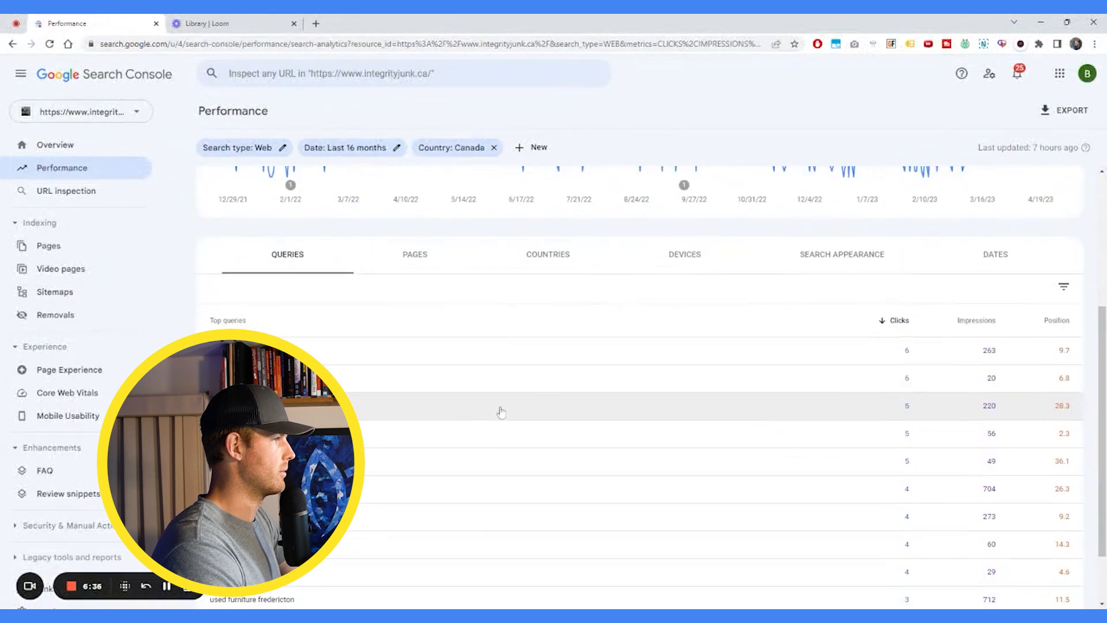
Sort the top queries by position, lowest value first, and examine the first two pages of results.
left_click(1061, 321)
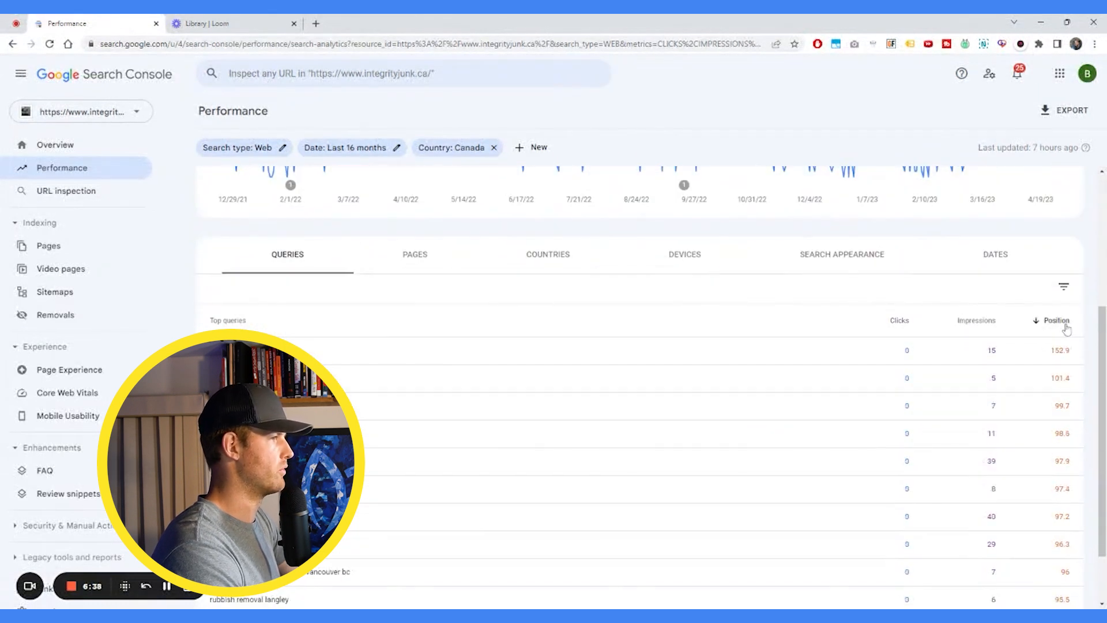
left_click(1064, 321)
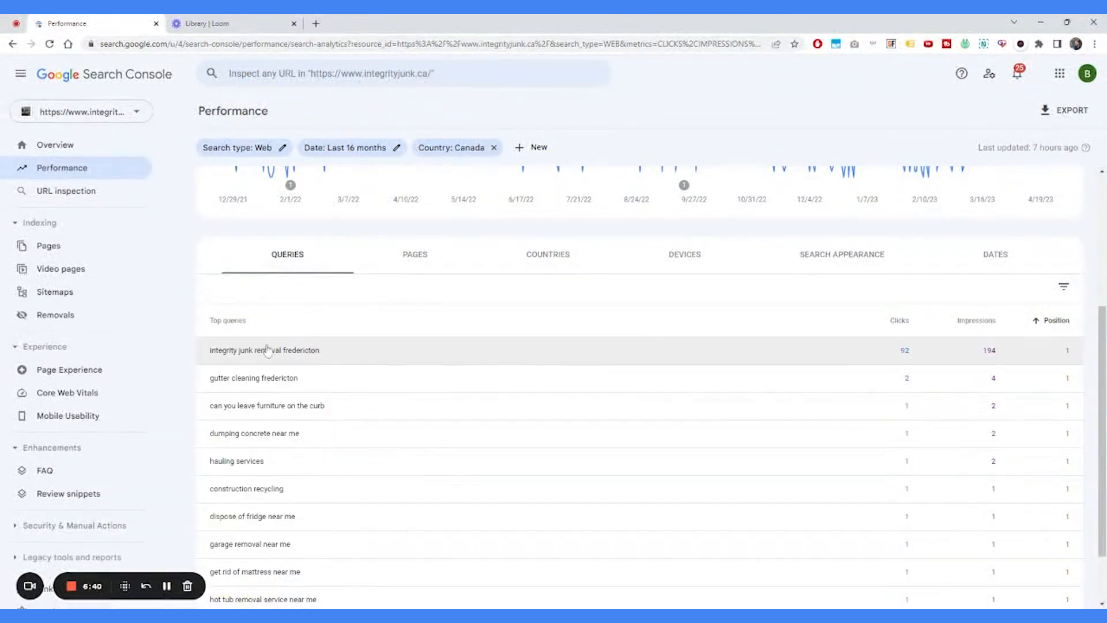
scroll(264, 400, "down", 1)
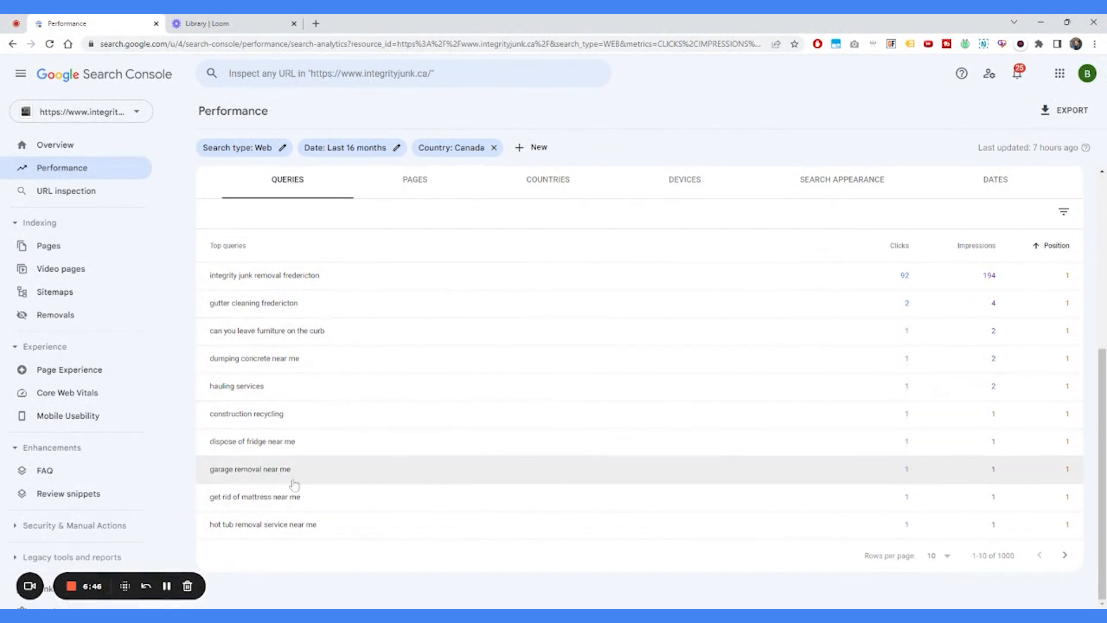
left_click(1066, 556)
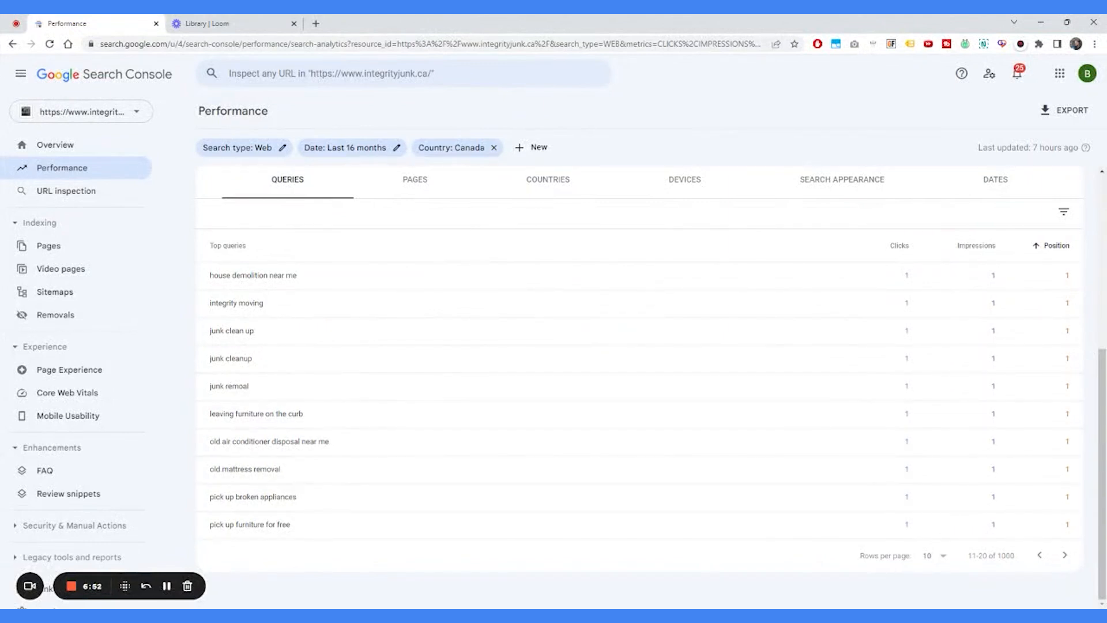
left_click(1041, 556)
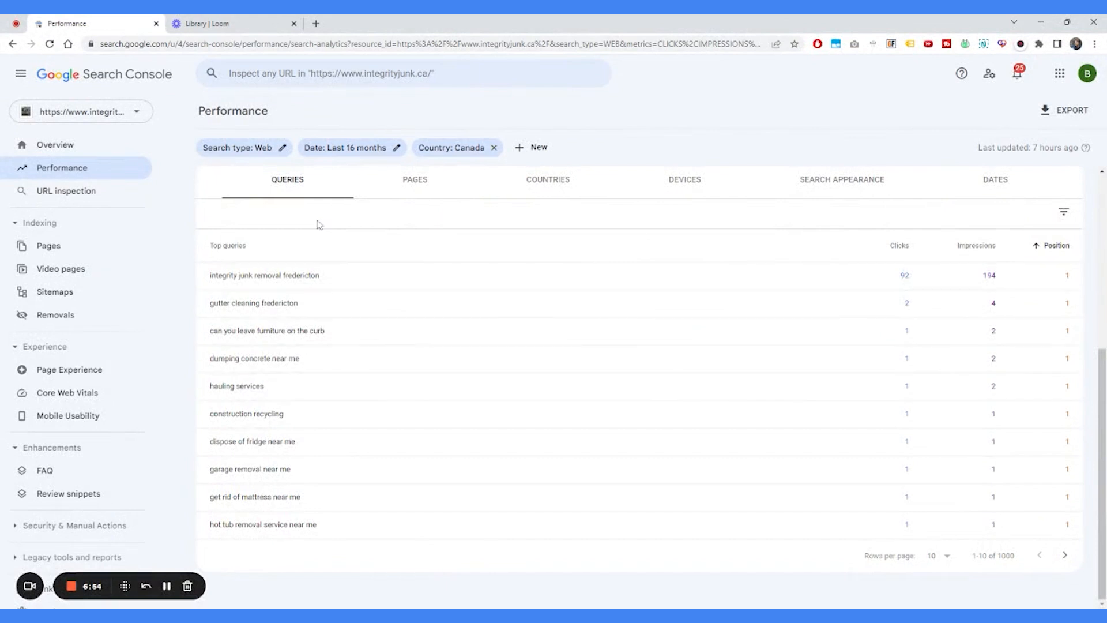
Switch the performance breakdown to pages and review the site's top pages by clicks.
scroll(432, 348, "up", 4)
scroll(419, 324, "down", 2)
left_click(416, 303)
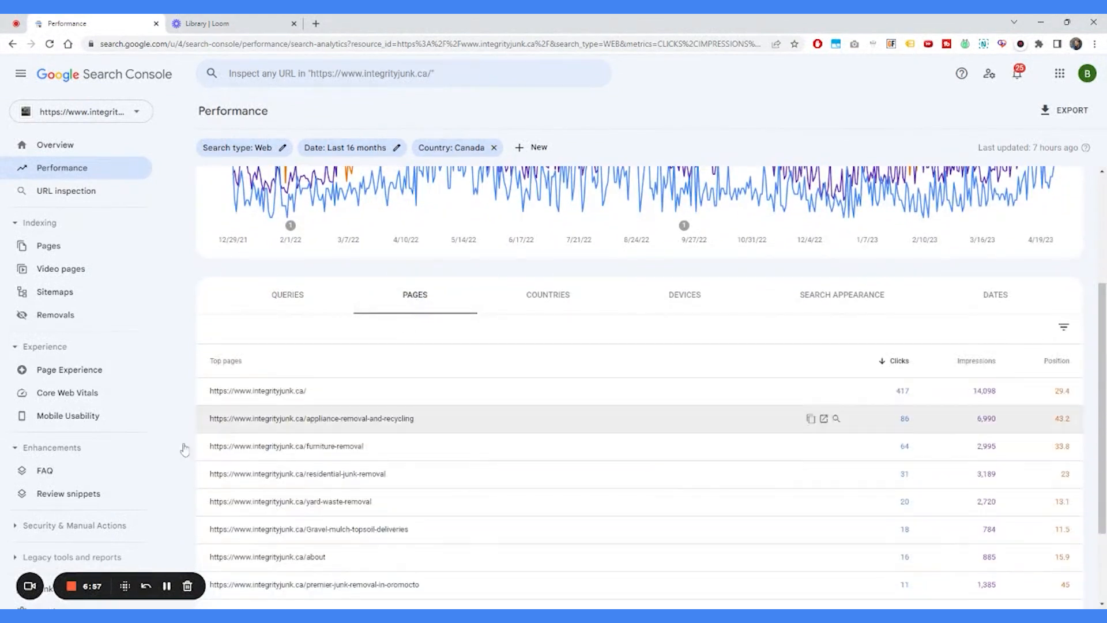
scroll(291, 397, "down", 2)
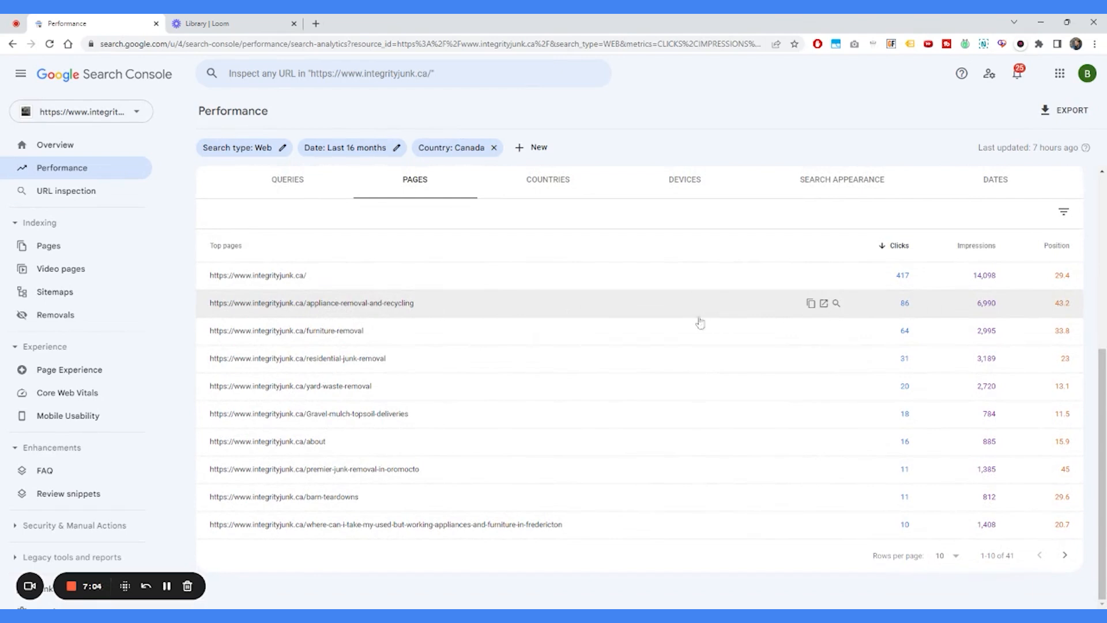
scroll(577, 314, "up", 3)
scroll(329, 362, "down", 3)
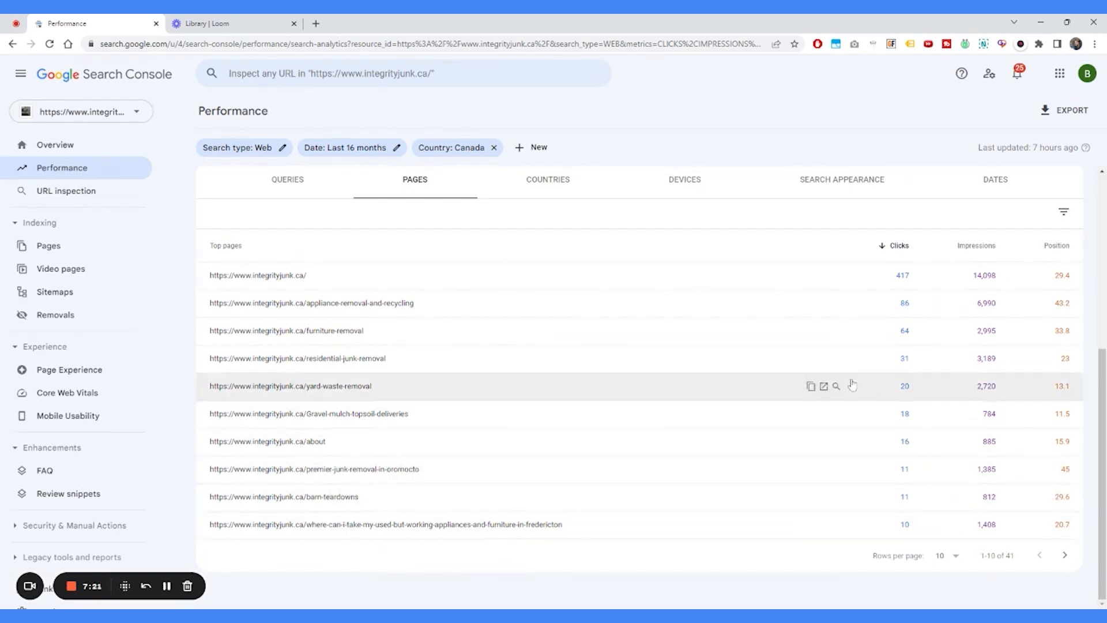
Sort the top pages by impressions, highest first, and compare their clicks and positions.
scroll(674, 407, "up", 2)
left_click(974, 363)
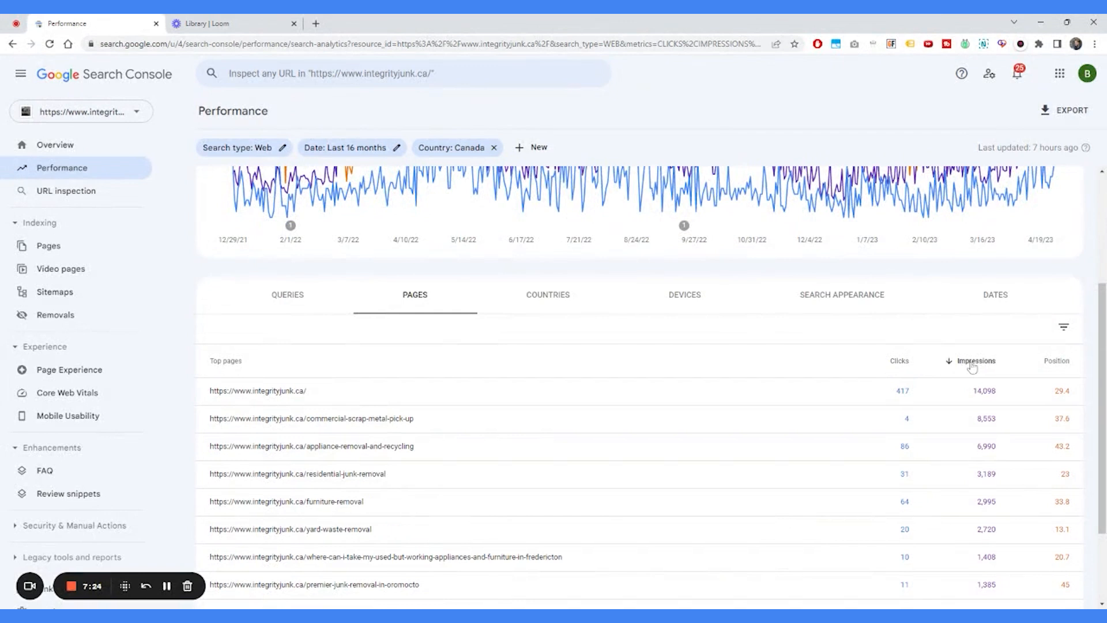
scroll(985, 362, "down", 2)
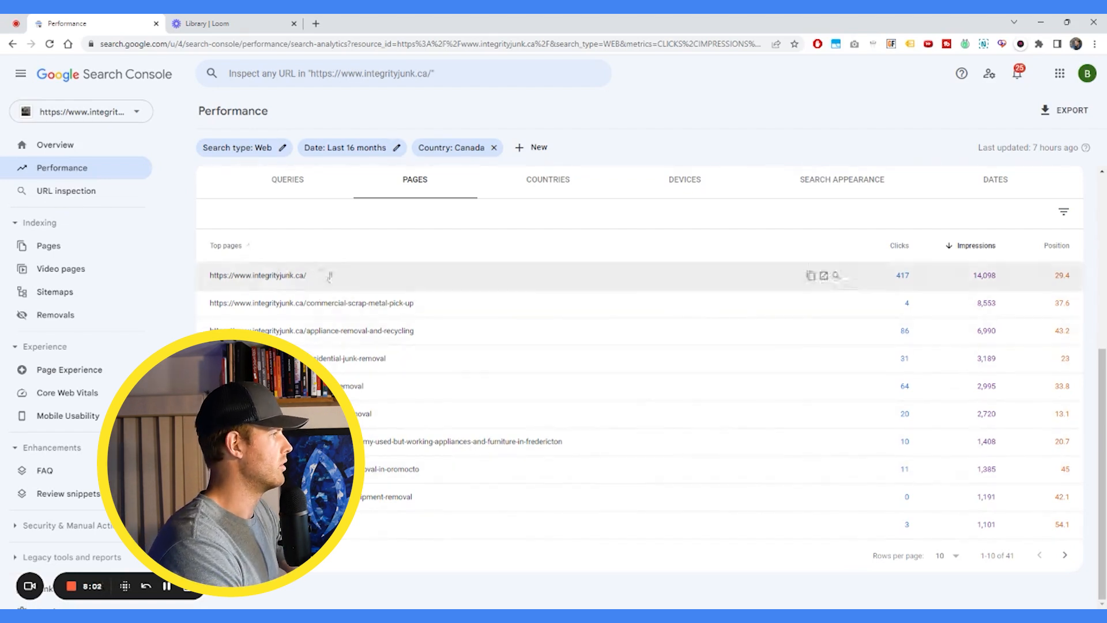
Return to the queries breakdown and sort it by impressions, highest first.
scroll(354, 282, "up", 5)
scroll(354, 283, "down", 3)
left_click(287, 311)
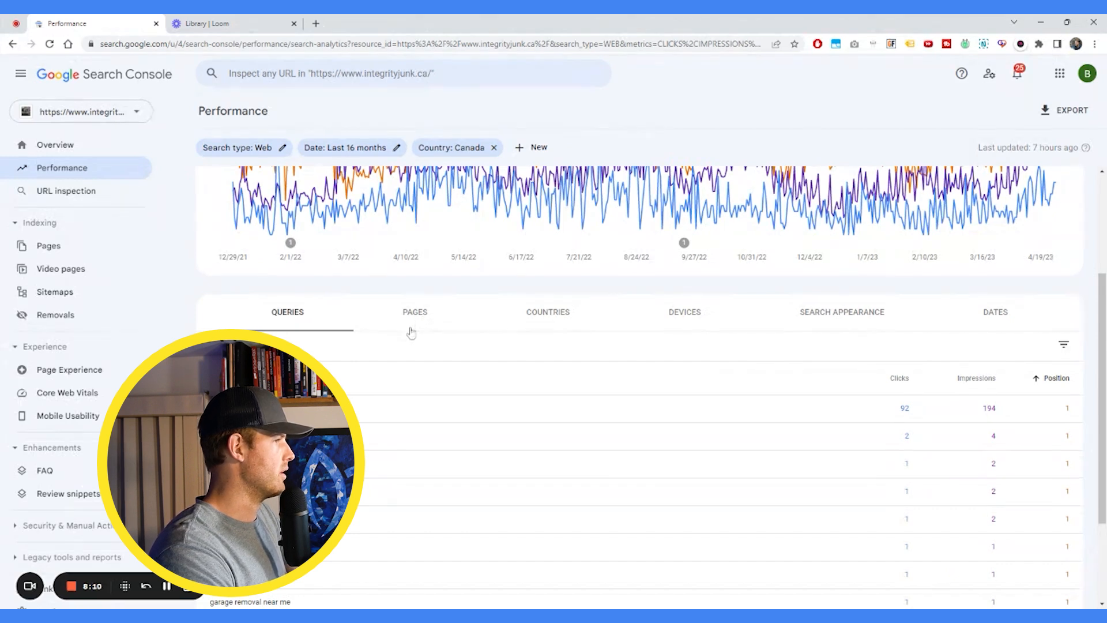
scroll(480, 384, "down", 1)
scroll(479, 383, "down", 1)
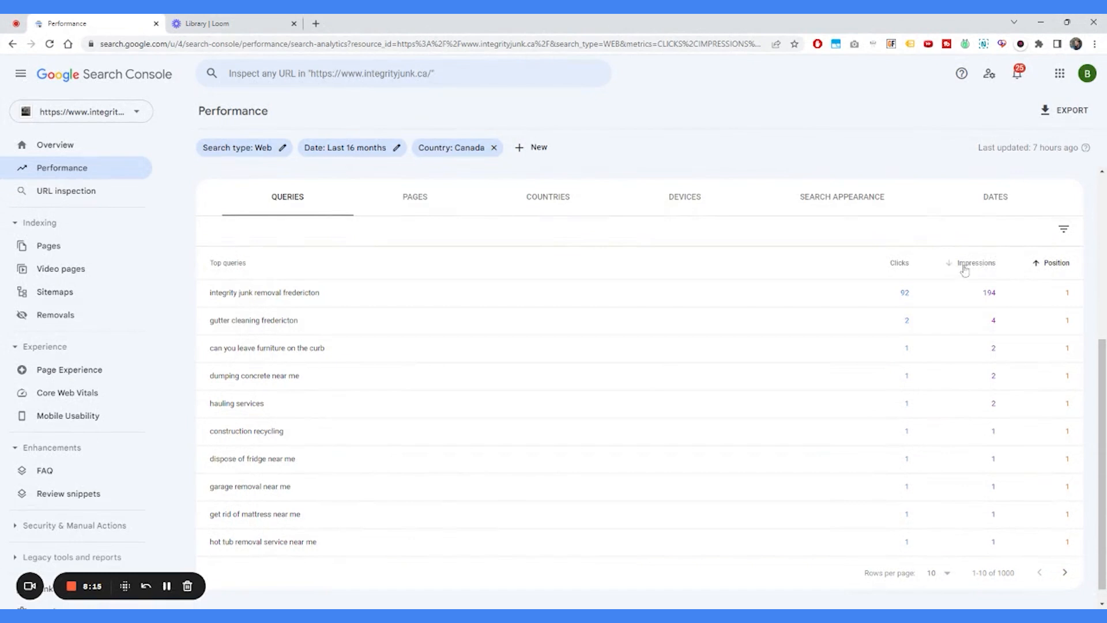
scroll(963, 269, "up", 5)
scroll(666, 373, "down", 5)
left_click(989, 322)
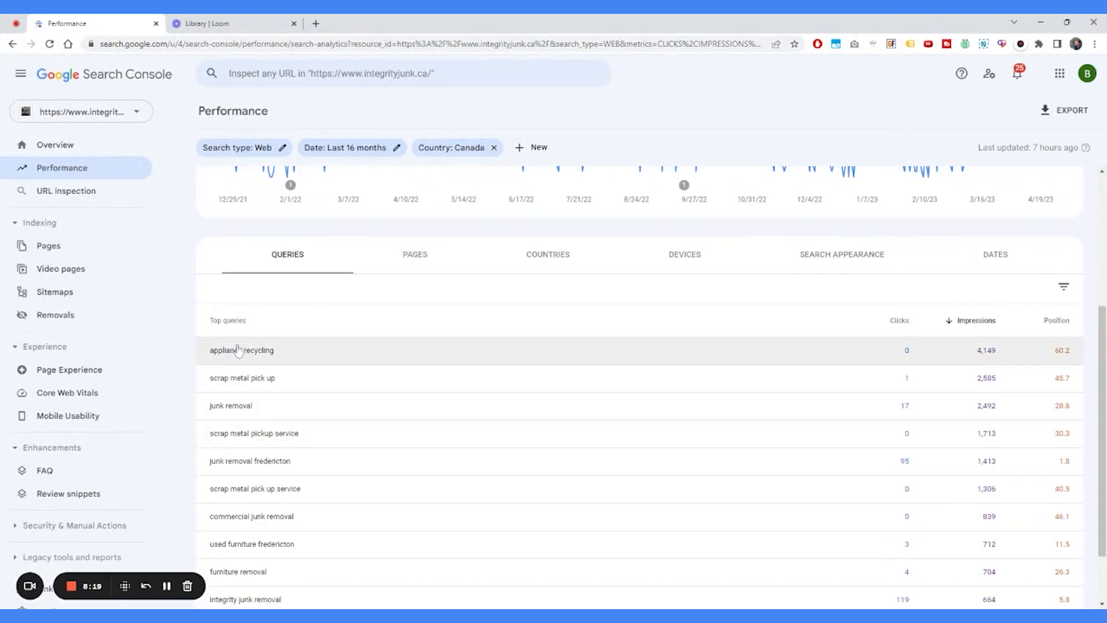
Examine the 16-month performance chart alongside the clicks and positions of the highest-impression queries.
scroll(930, 334, "up", 4)
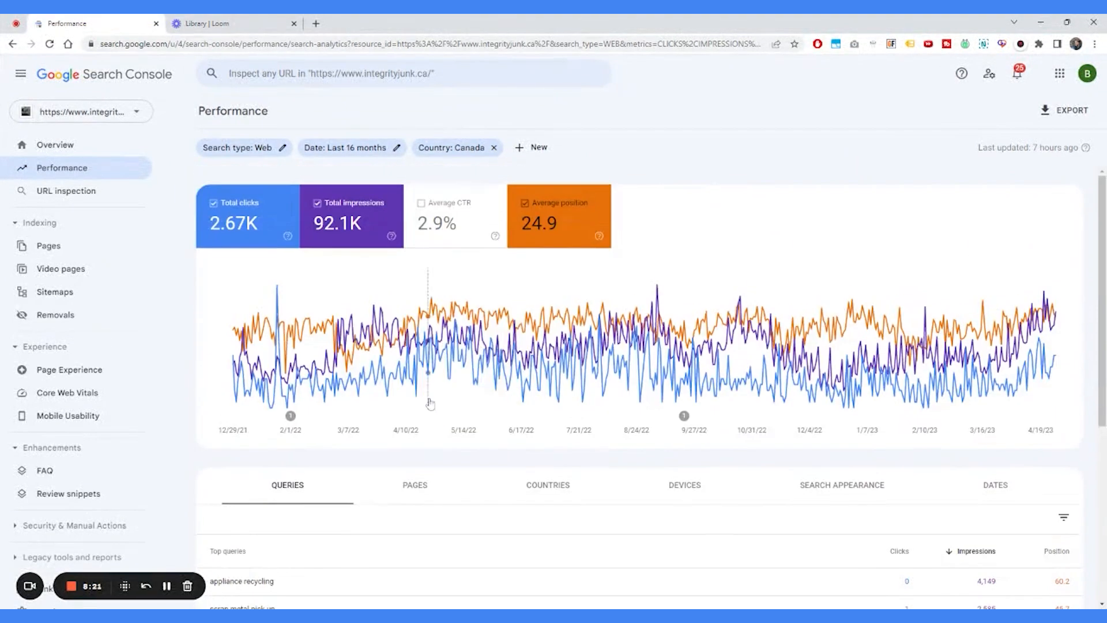
scroll(398, 385, "down", 4)
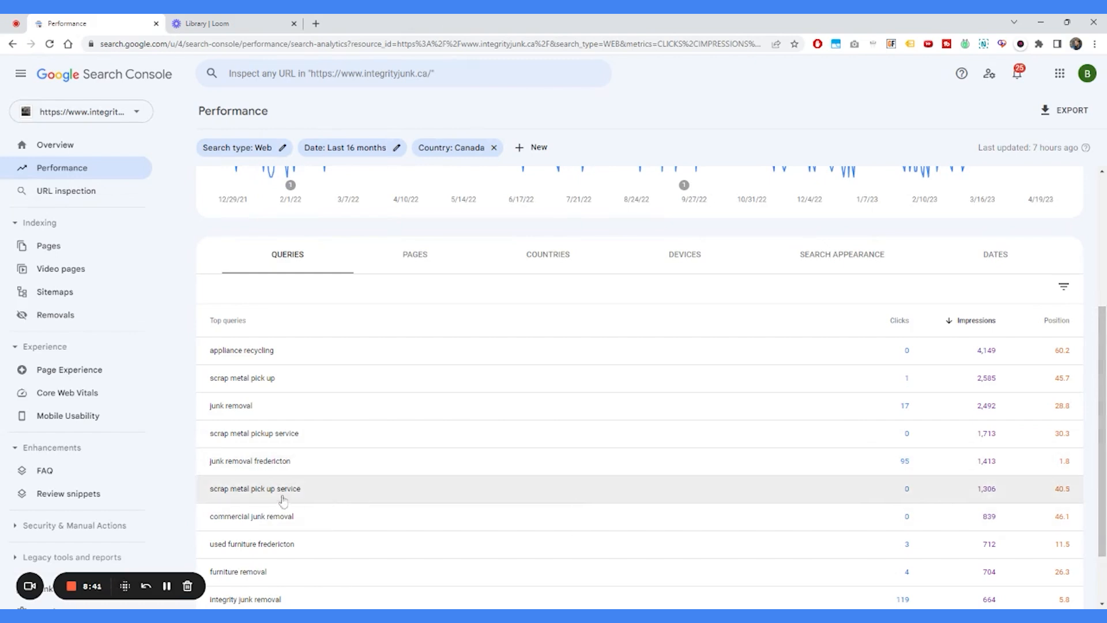
scroll(282, 499, "down", 1)
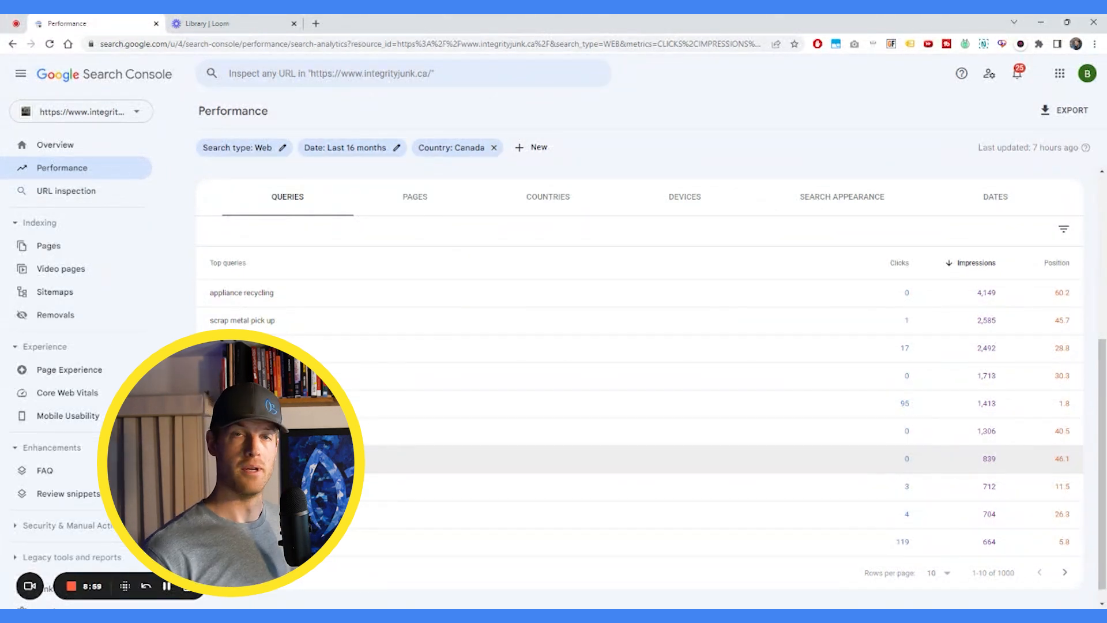
scroll(324, 359, "up", 5)
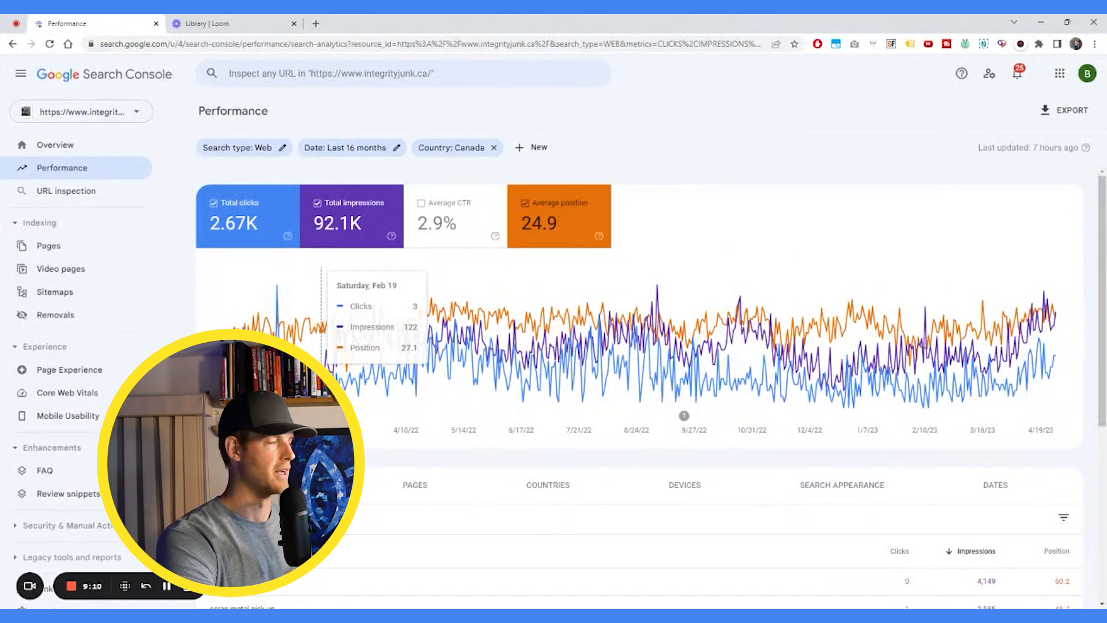
scroll(553, 334, "down", 4)
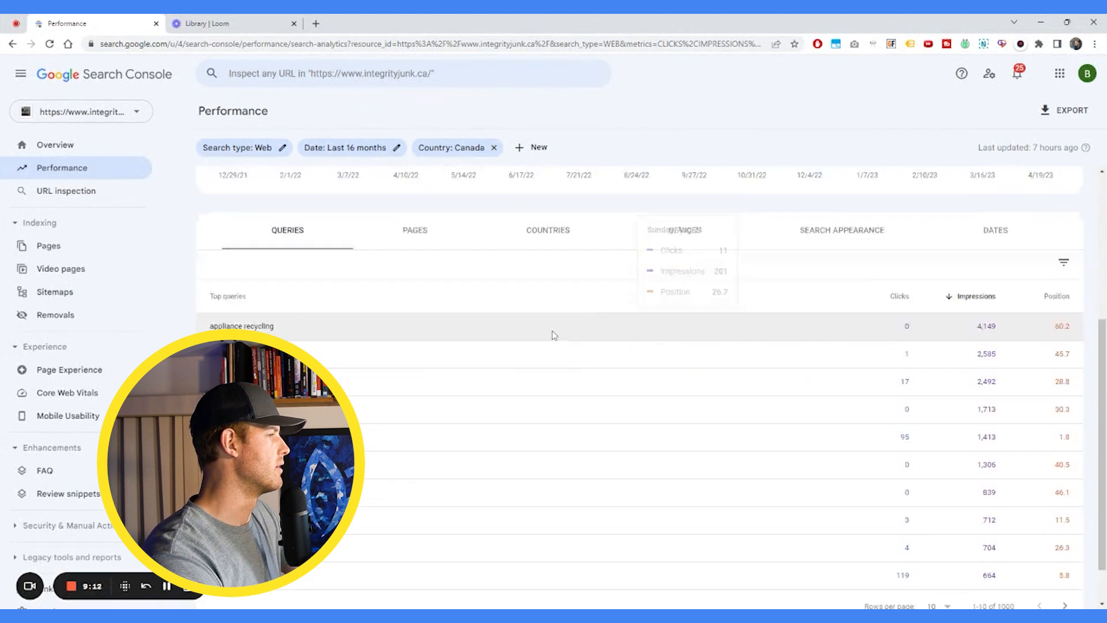
scroll(553, 334, "down", 1)
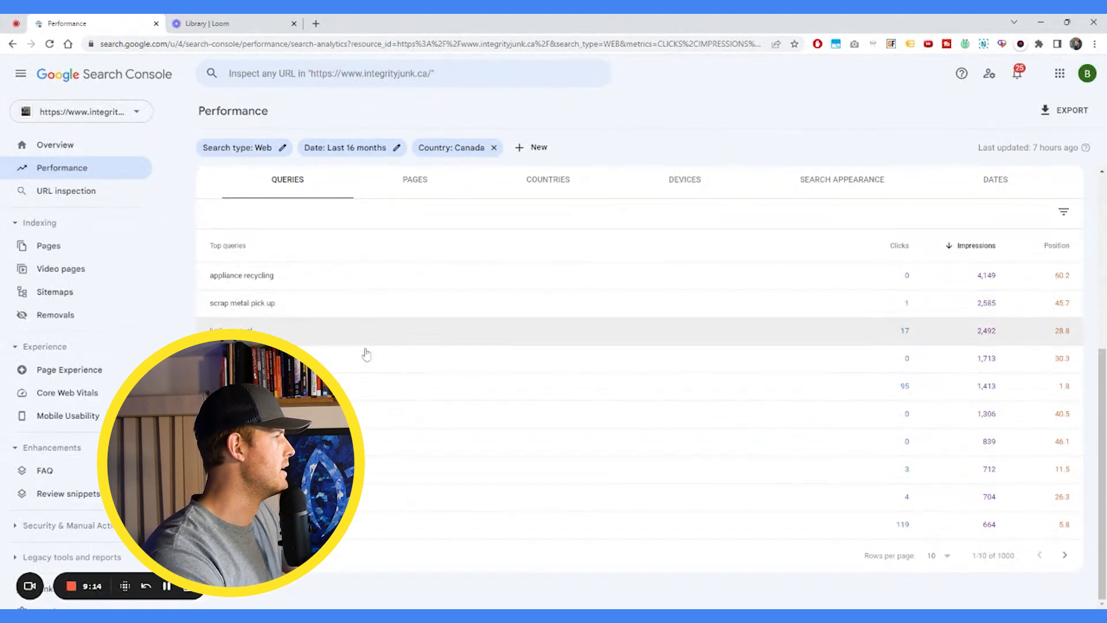
scroll(452, 410, "up", 4)
scroll(439, 406, "down", 3)
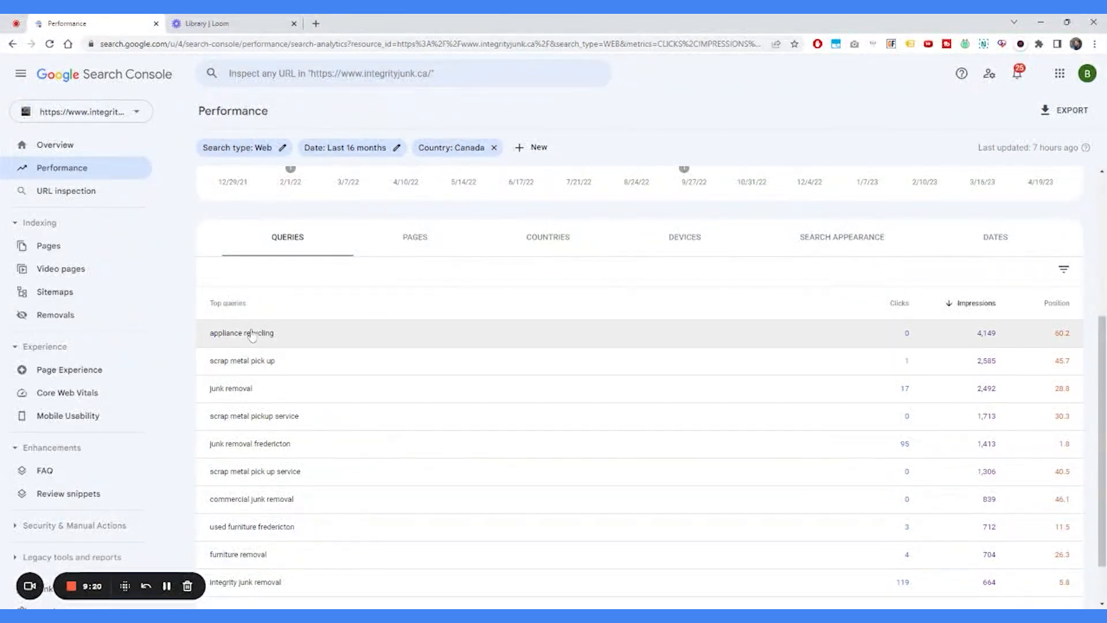
Filter the report to the query "junk removal fredericton", examine its performance over time, and remove the query filter.
left_click(254, 445)
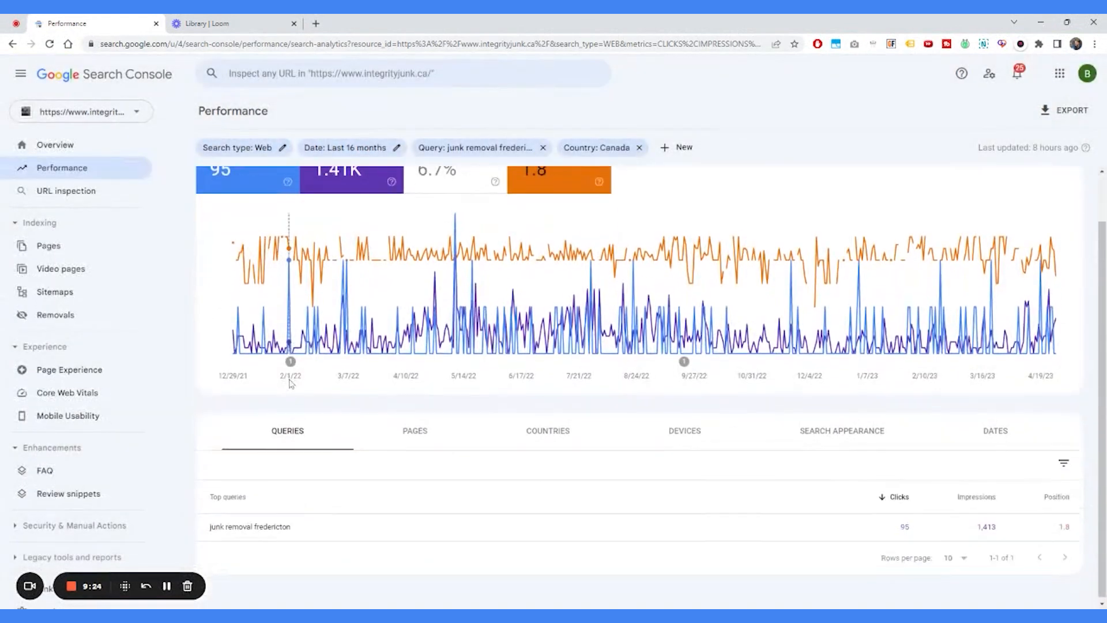
scroll(488, 474, "up", 1)
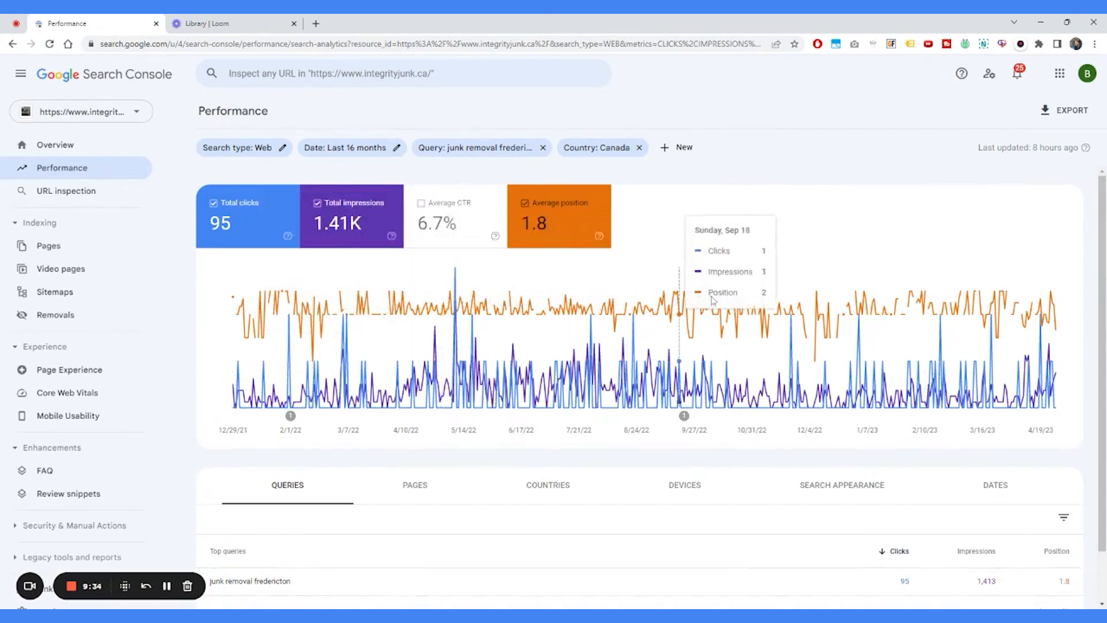
scroll(374, 312, "down", 1)
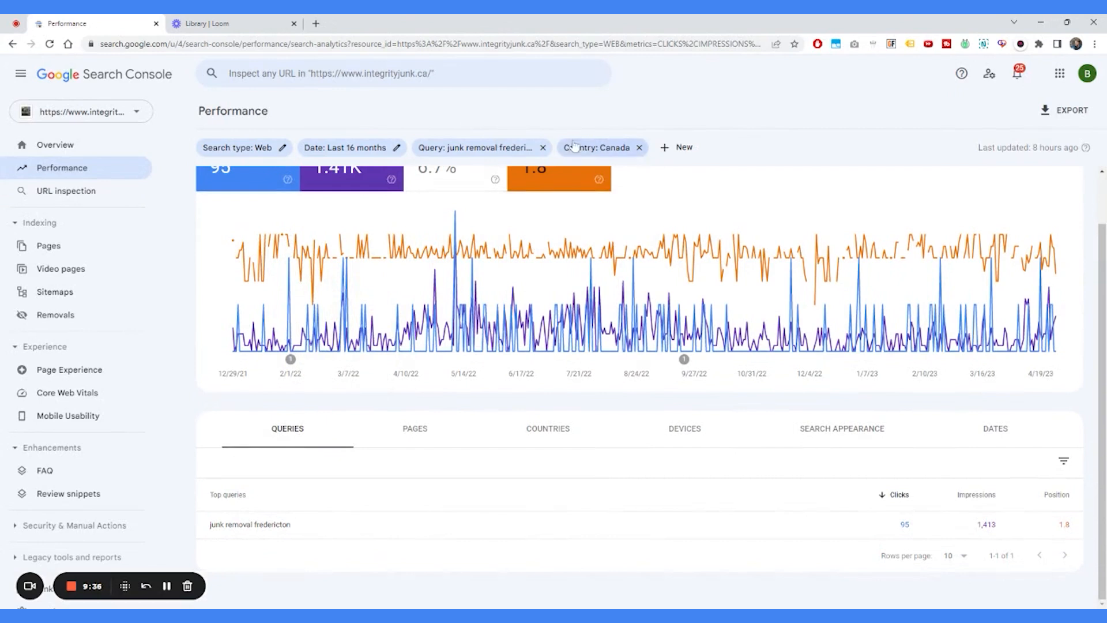
left_click(543, 149)
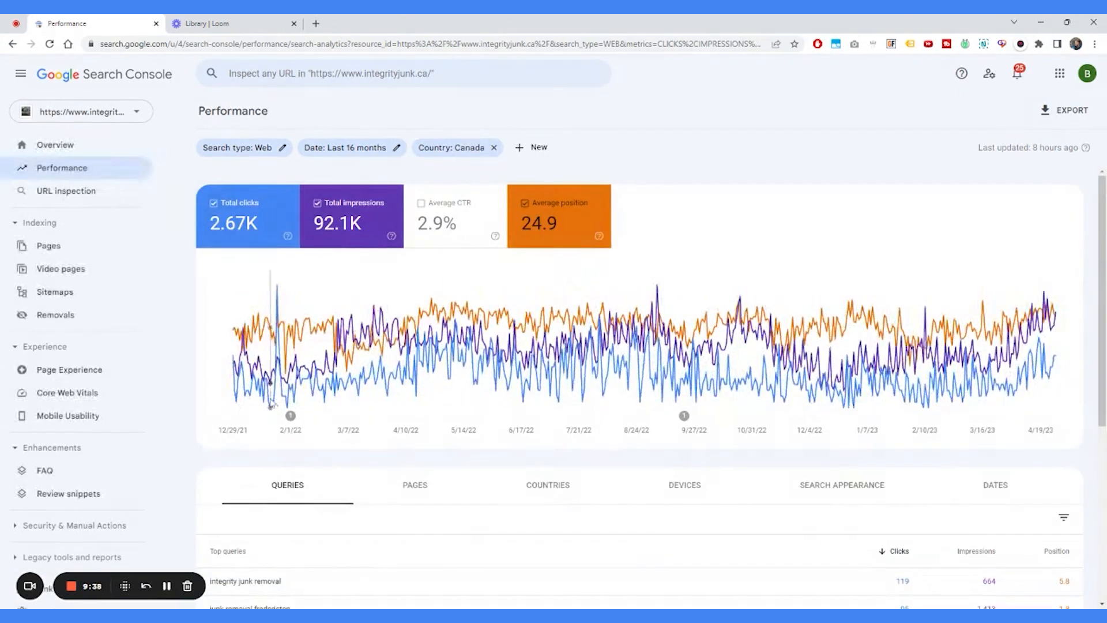
Filter the report to the query "fredericton junk removal", examine its chart, and remove the query filter.
scroll(317, 461, "down", 4)
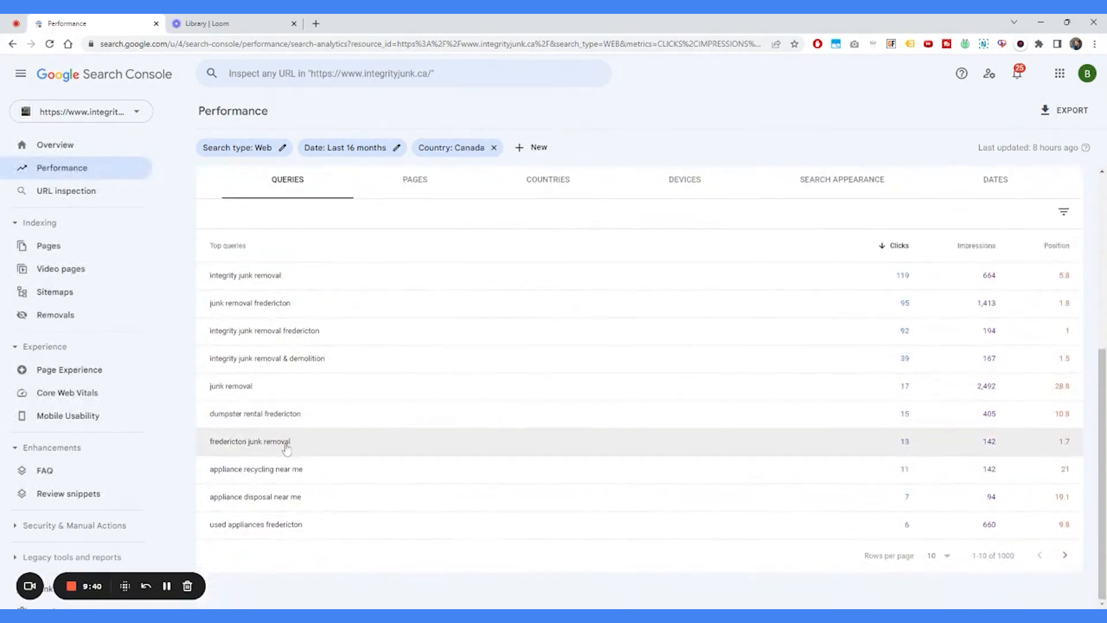
left_click(250, 450)
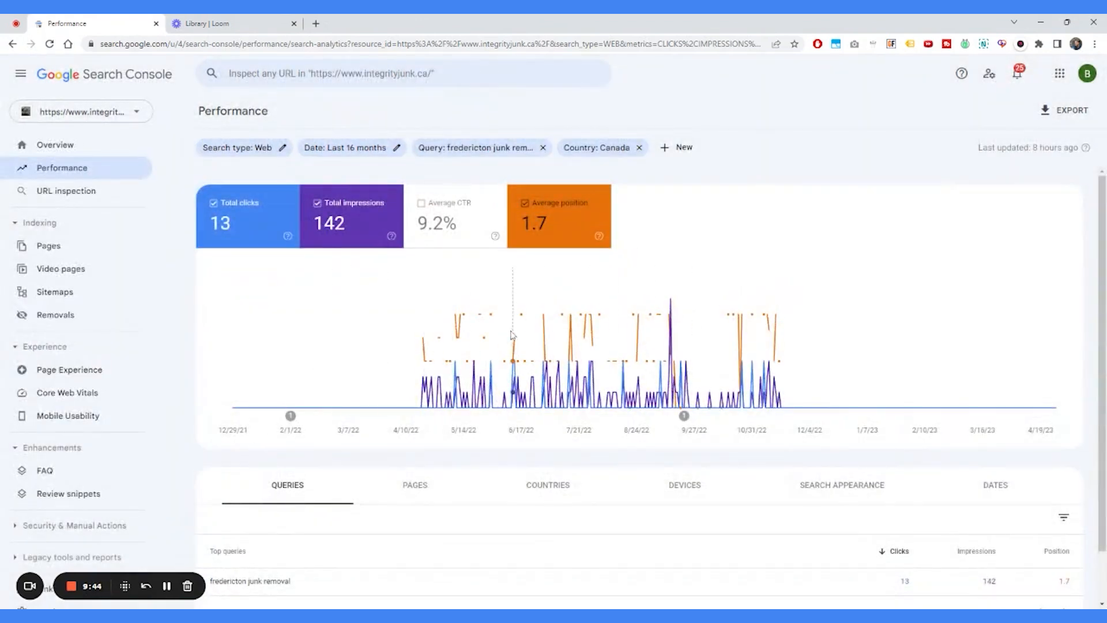
scroll(481, 340, "down", 1)
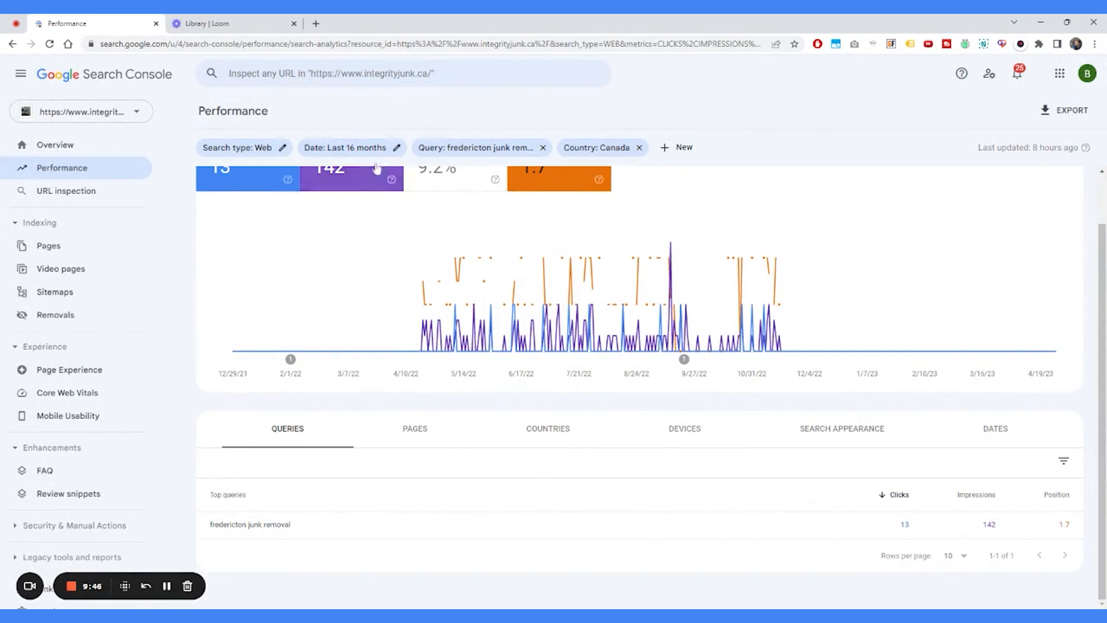
left_click(542, 148)
Filter the report to the query "appliance recycling near me", examine its trend, and clear the query filter.
scroll(391, 393, "down", 5)
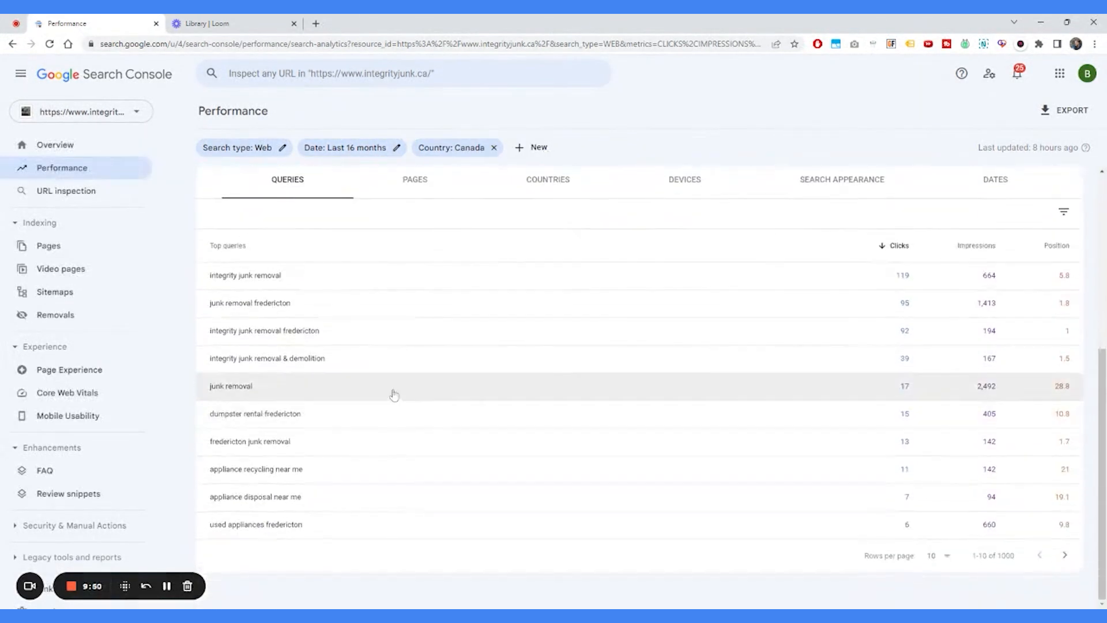
left_click(293, 470)
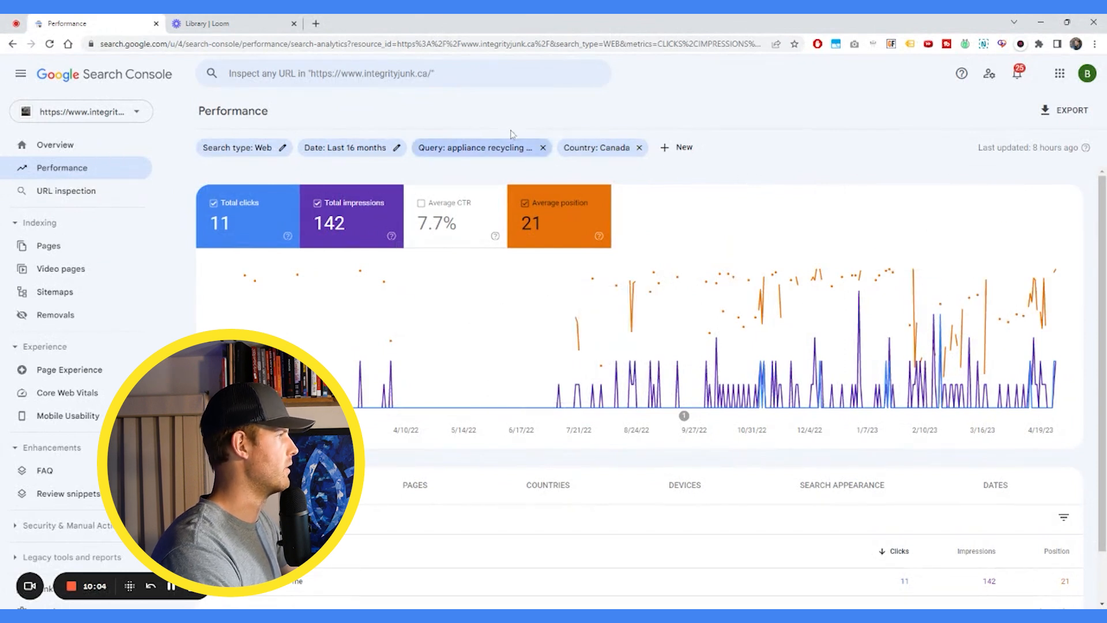
left_click(543, 148)
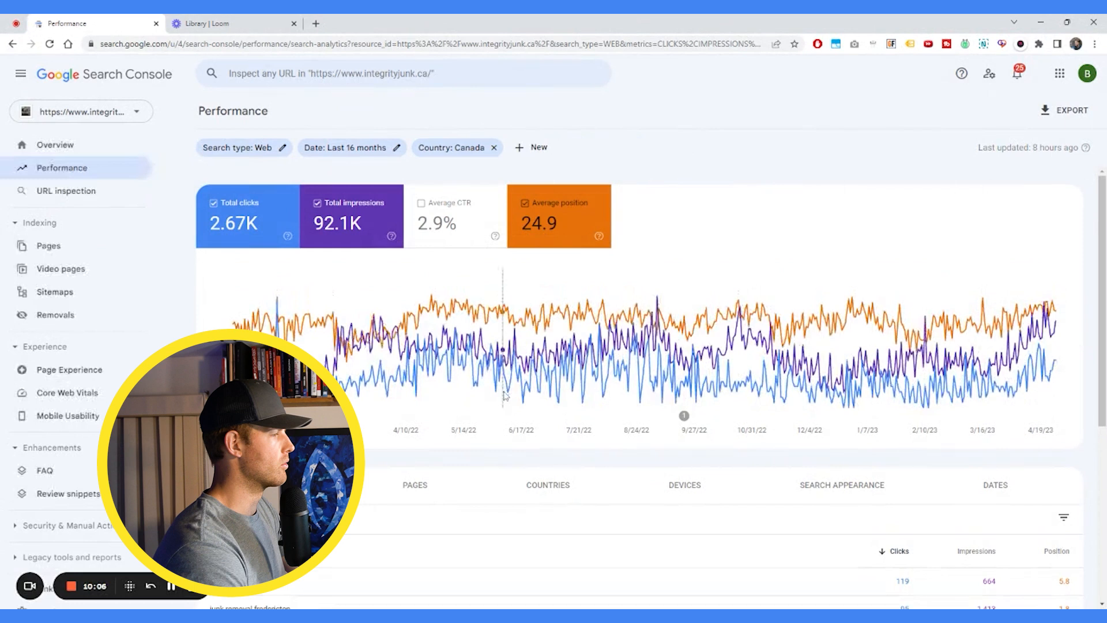
Start a URL inspection and load the integrityjunk.ca homepage in a new browser tab.
scroll(428, 349, "down", 2)
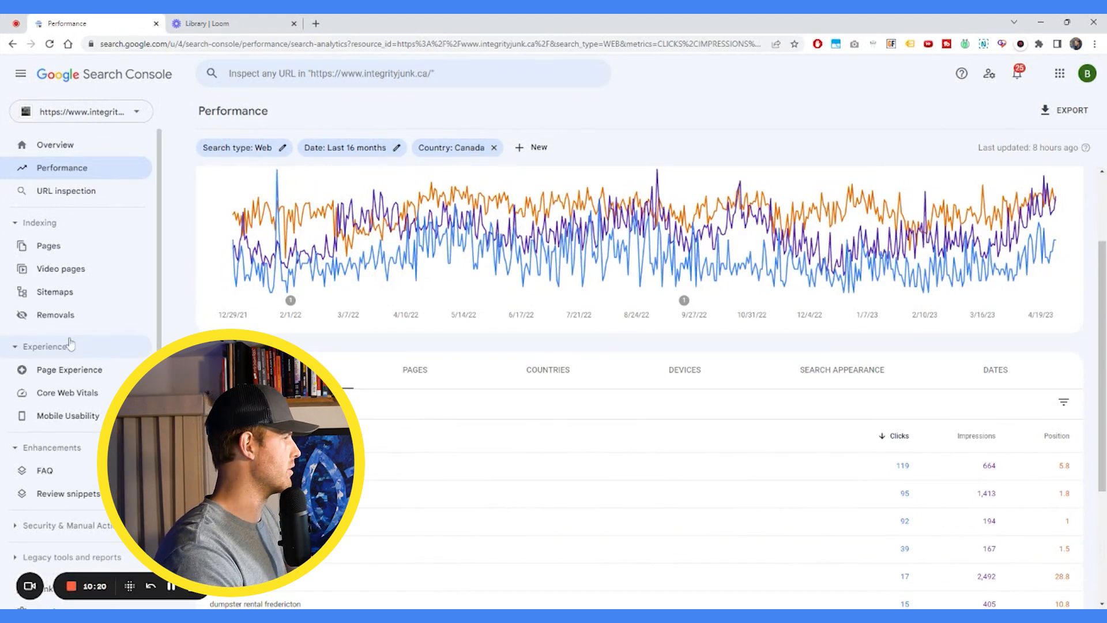
left_click(89, 195)
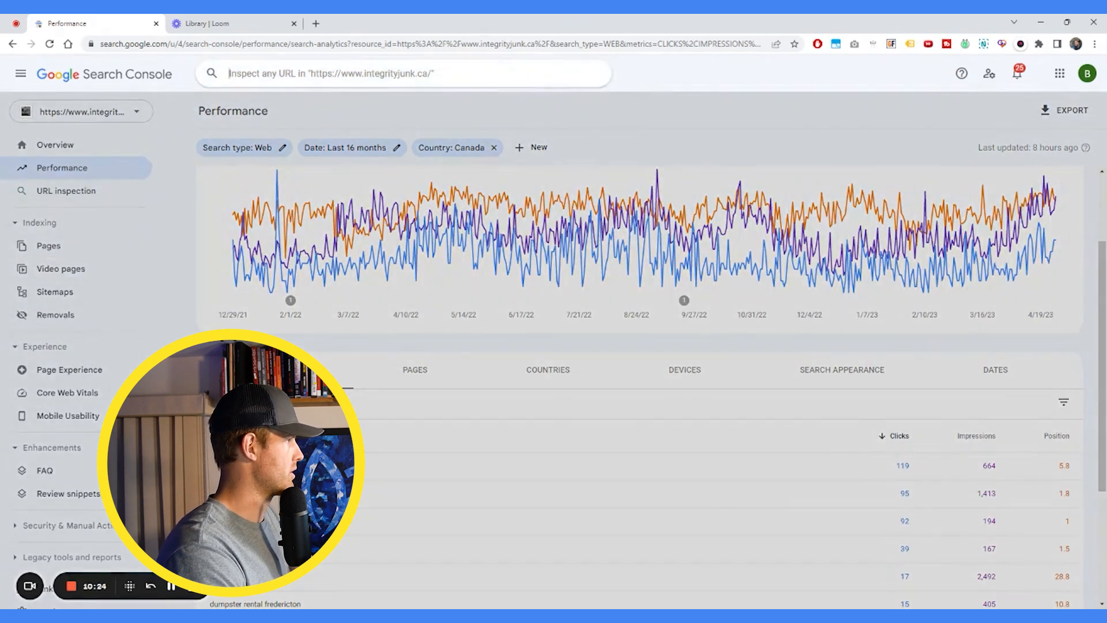
left_click(314, 24)
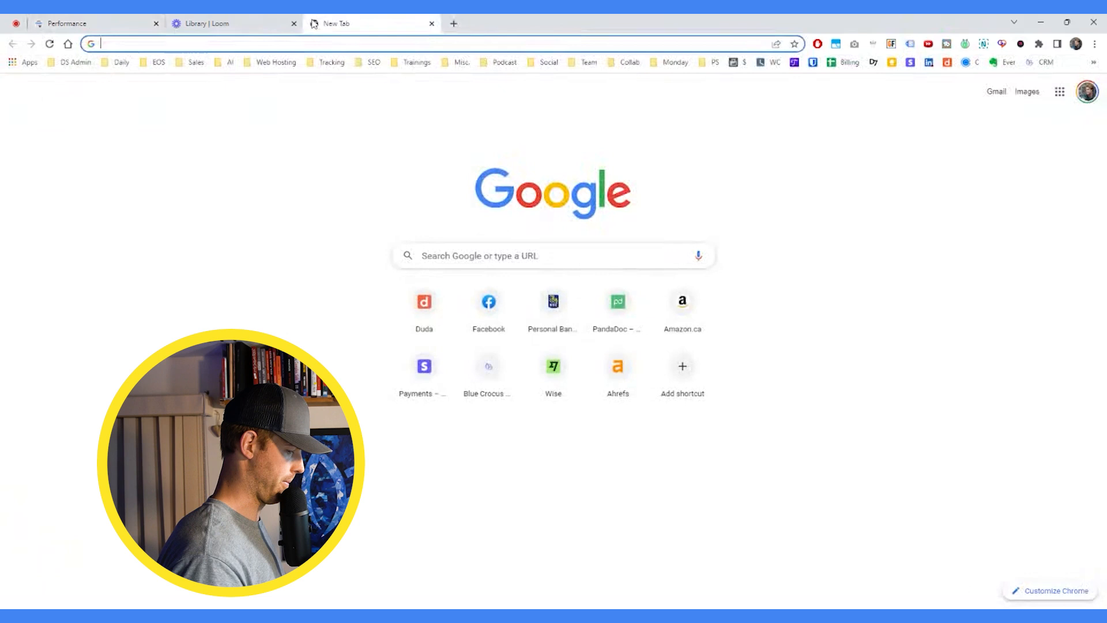
type("integrityjunk.ca")
key("Return")
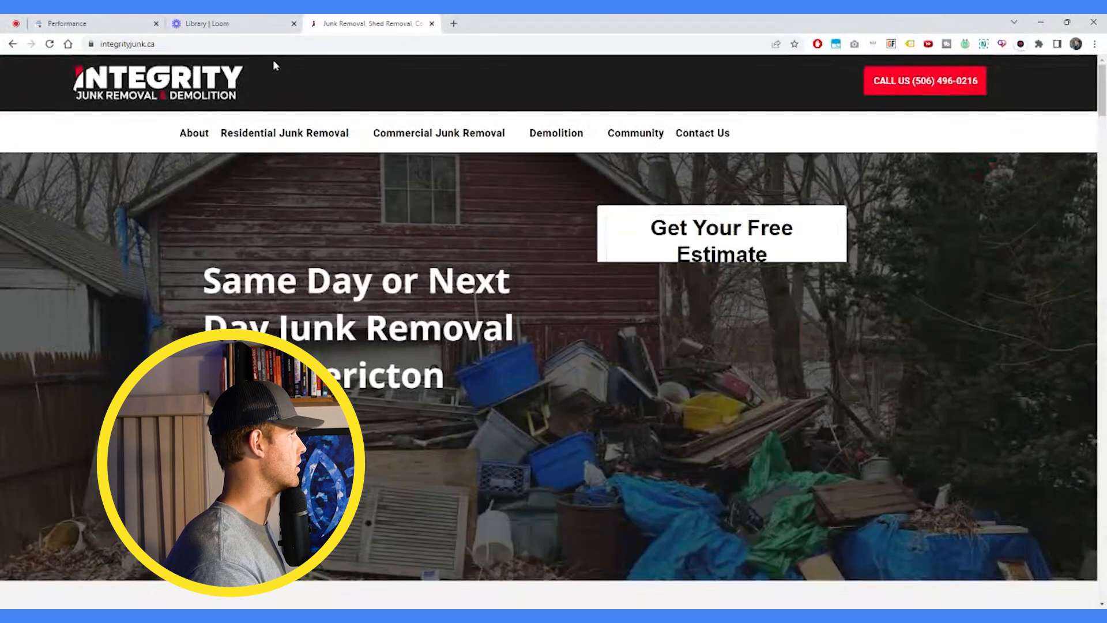
left_click(248, 45)
key("ctrl+c")
left_click(120, 19)
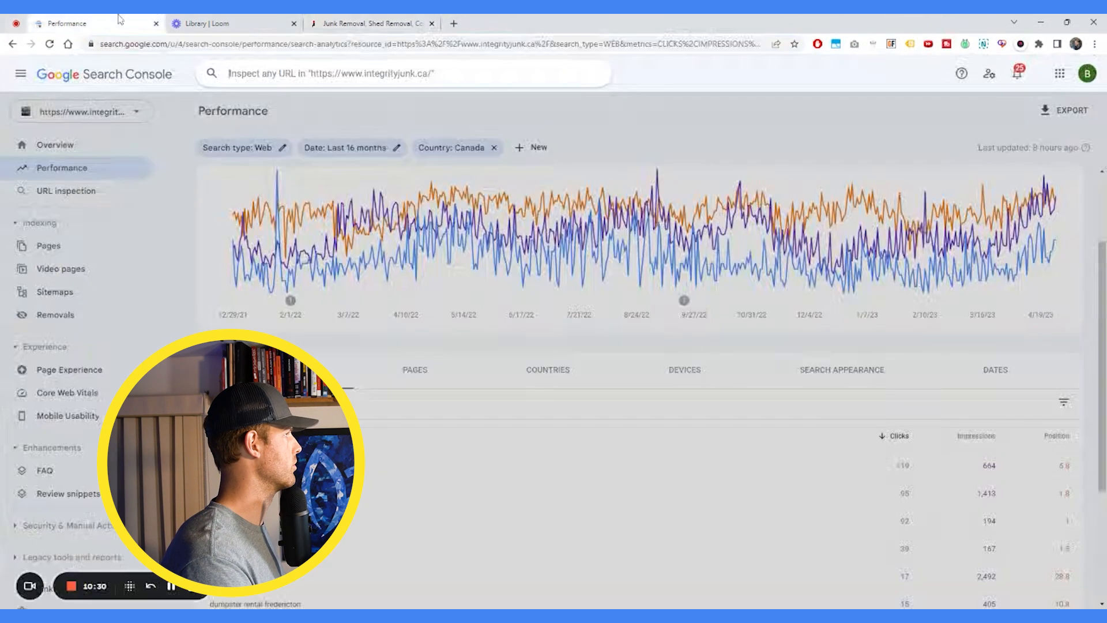
key("ctrl+v")
key("Return")
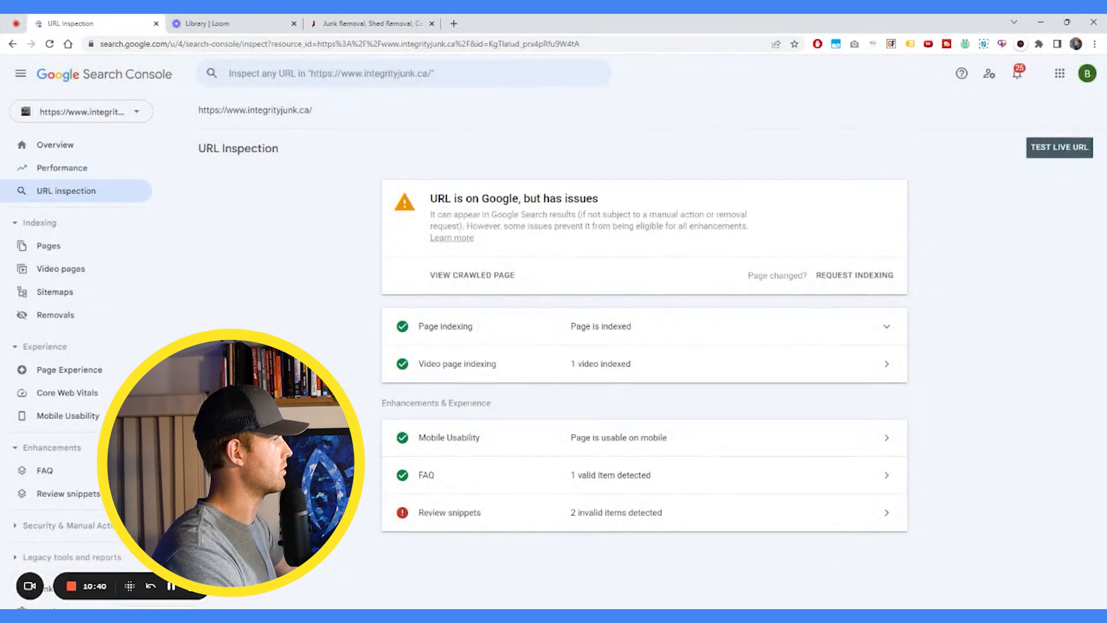
Request indexing for the inspected homepage and cancel the live URL test.
left_click(277, 73)
left_click(742, 121)
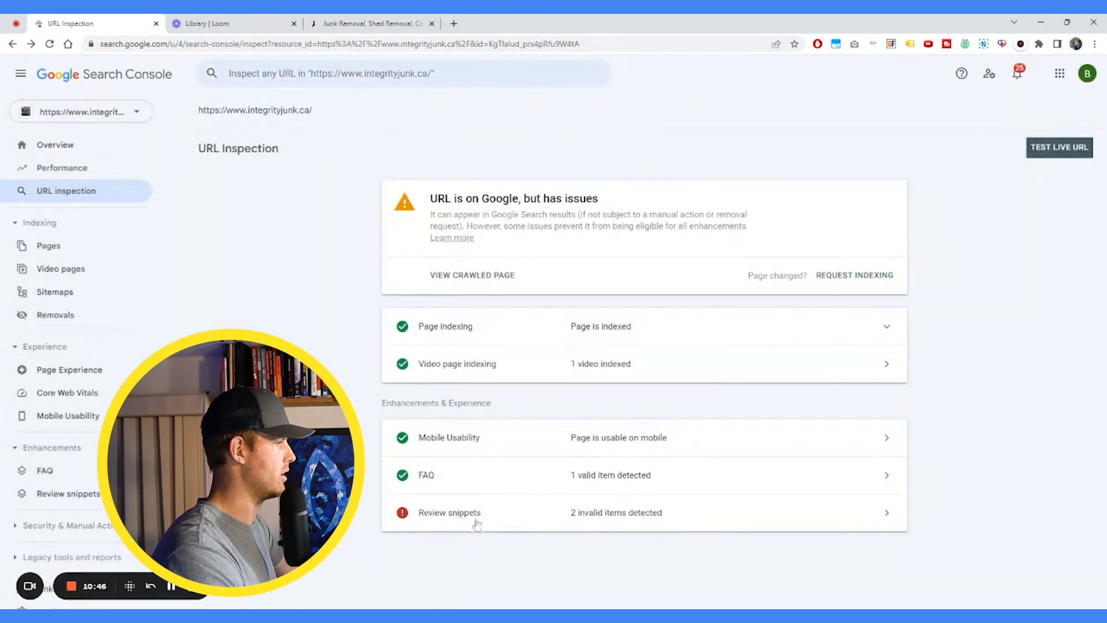
left_click(851, 271)
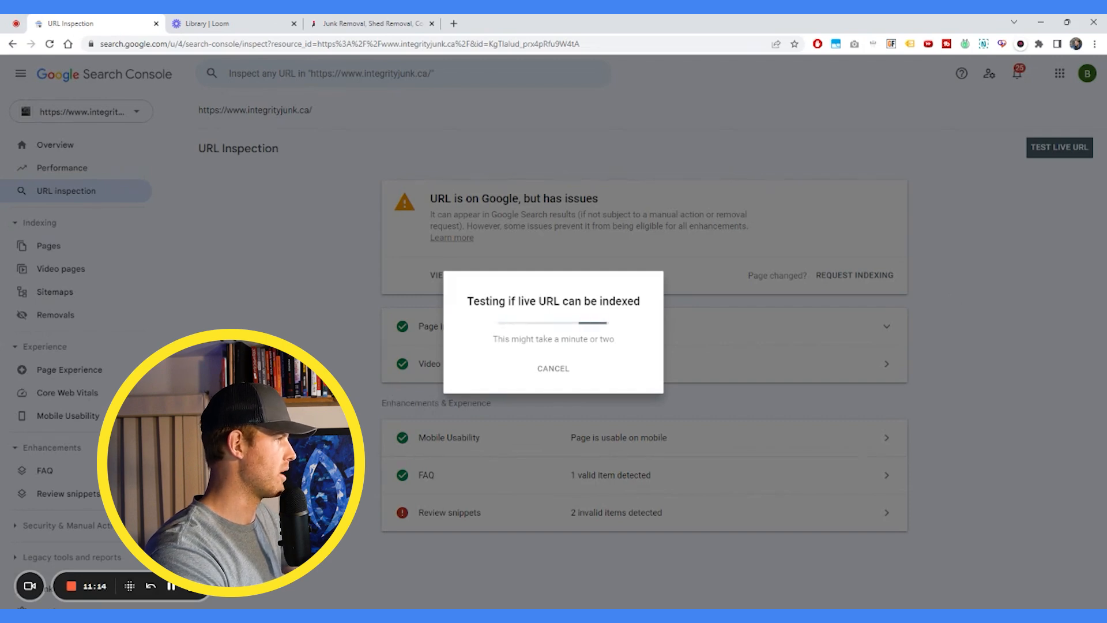
left_click(554, 370)
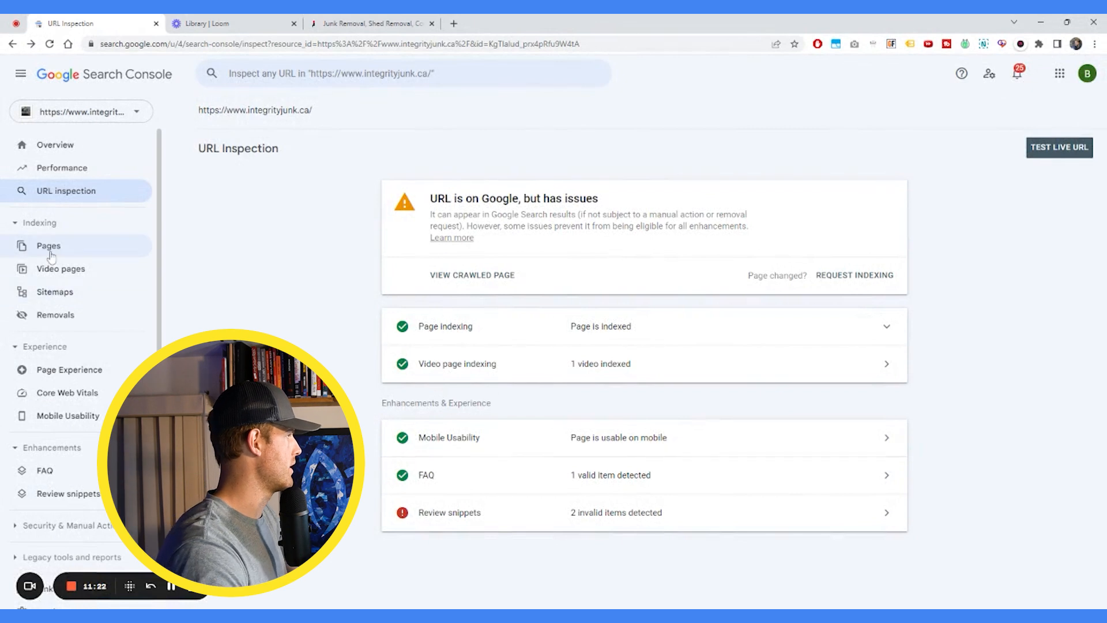
Review the site's submitted sitemaps and the general settings of the property.
left_click(64, 292)
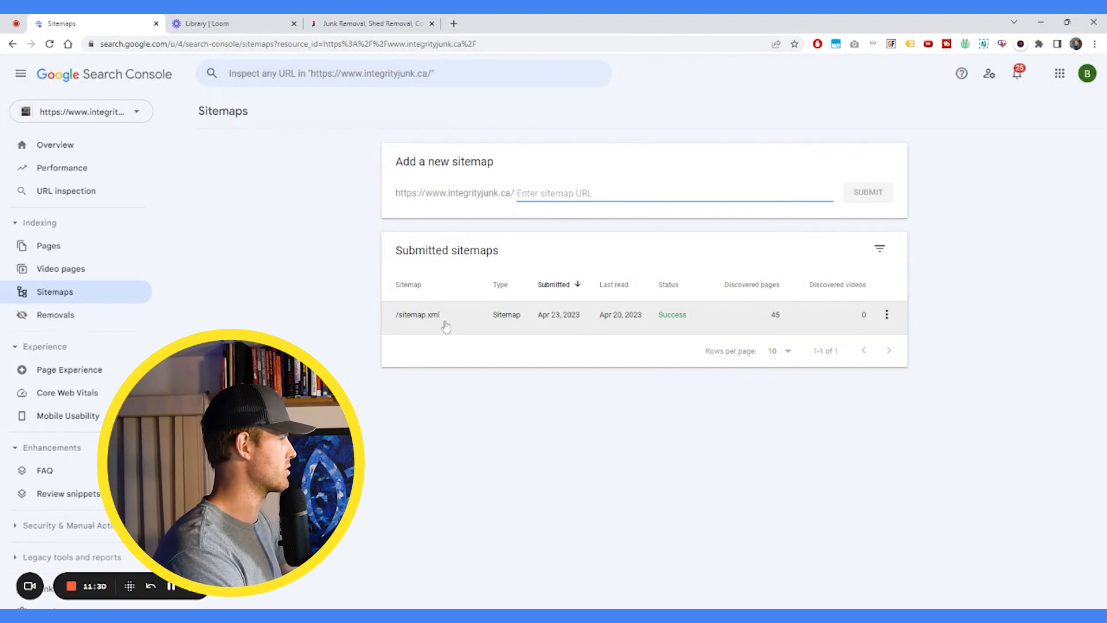
scroll(42, 326, "down", 2)
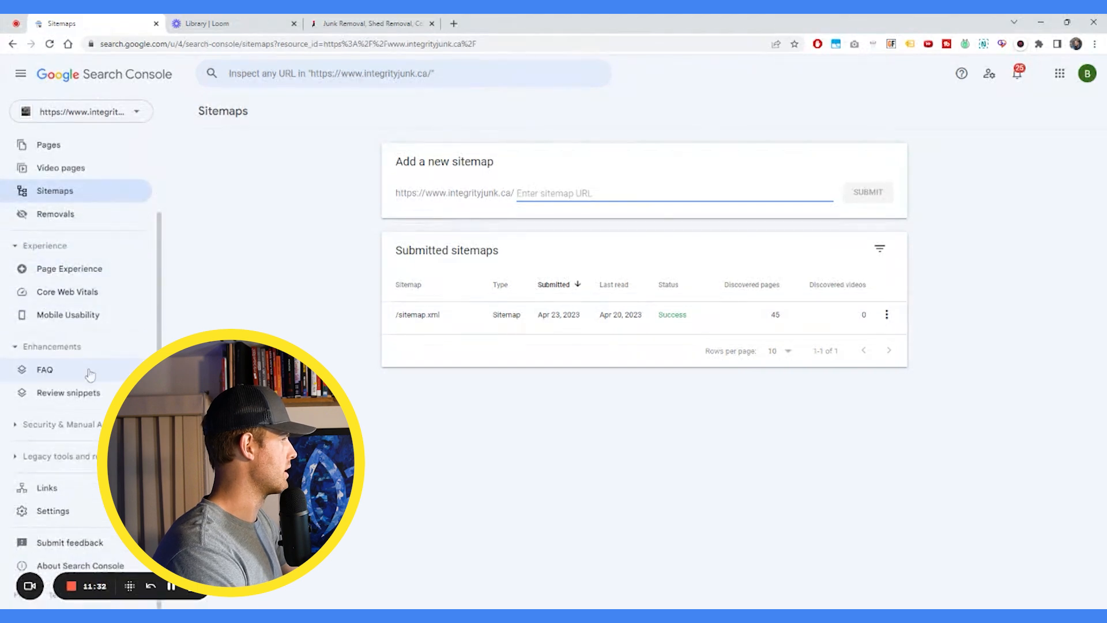
left_click(69, 511)
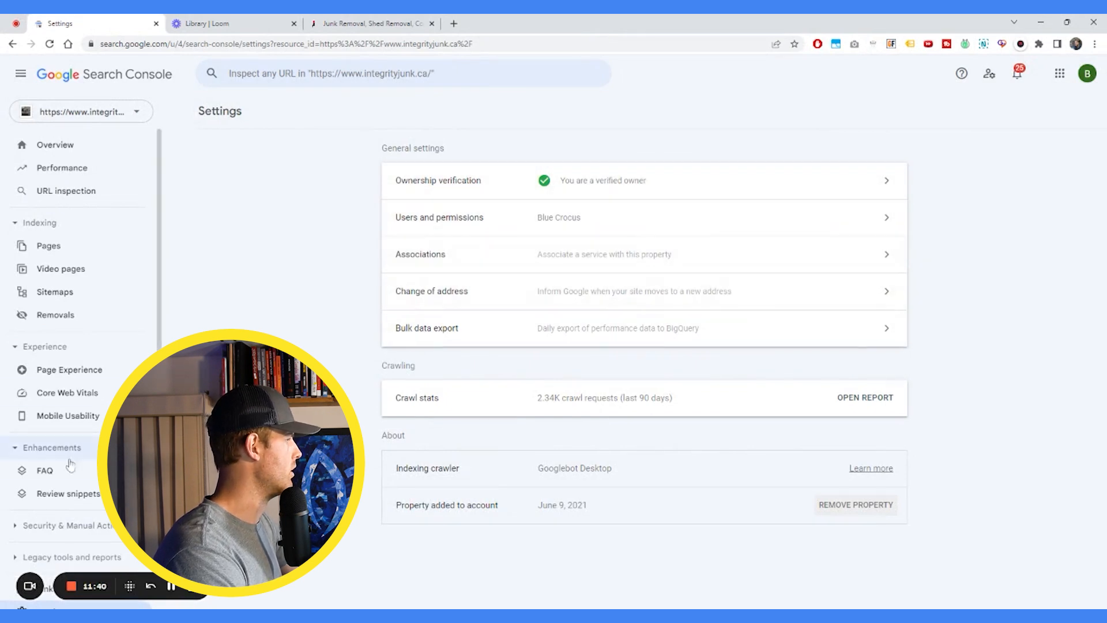
scroll(59, 497, "down", 2)
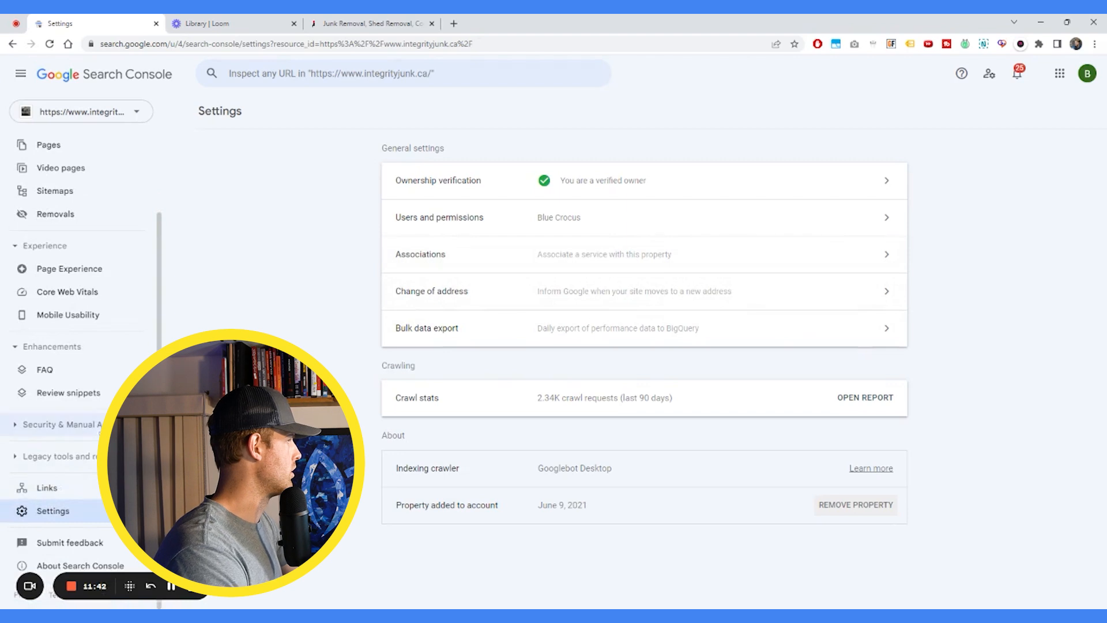
Return to the property overview and open the search performance report.
scroll(69, 396, "up", 2)
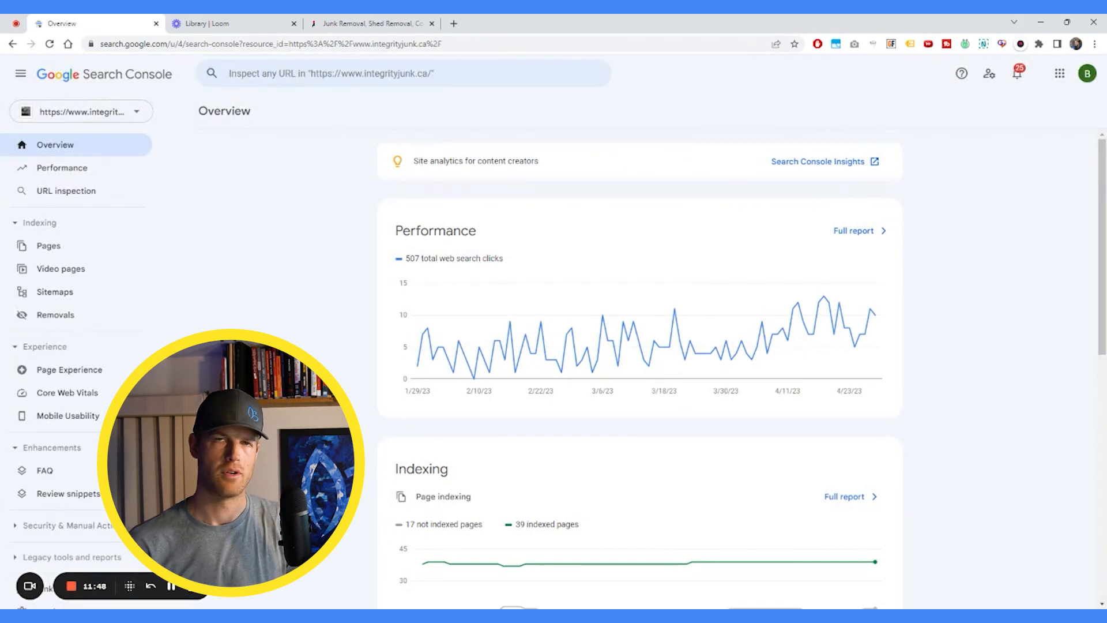
left_click(94, 172)
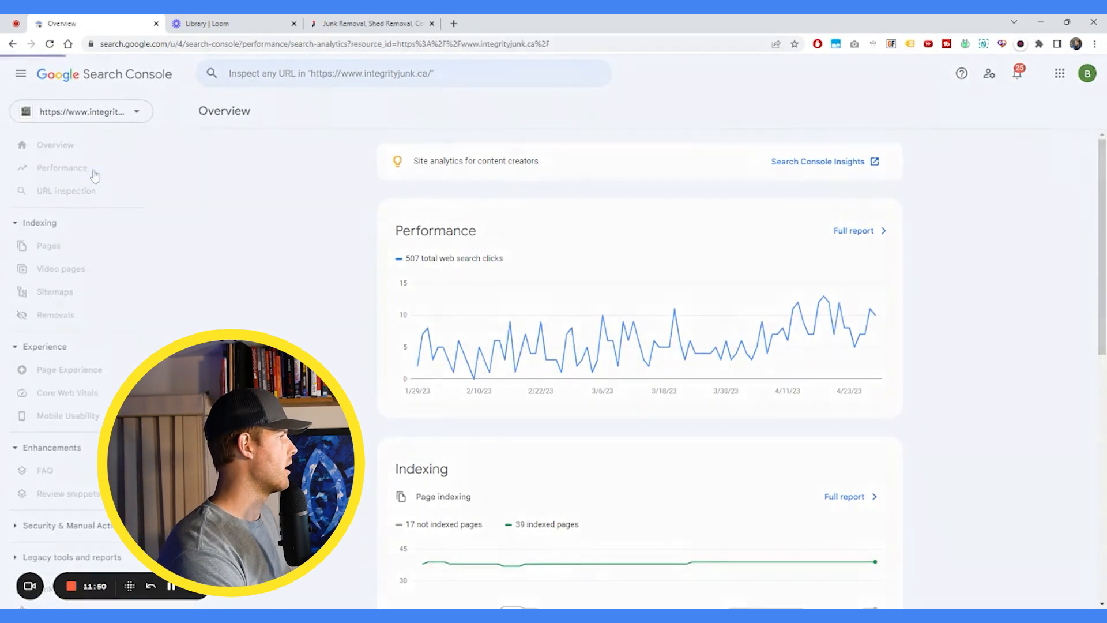